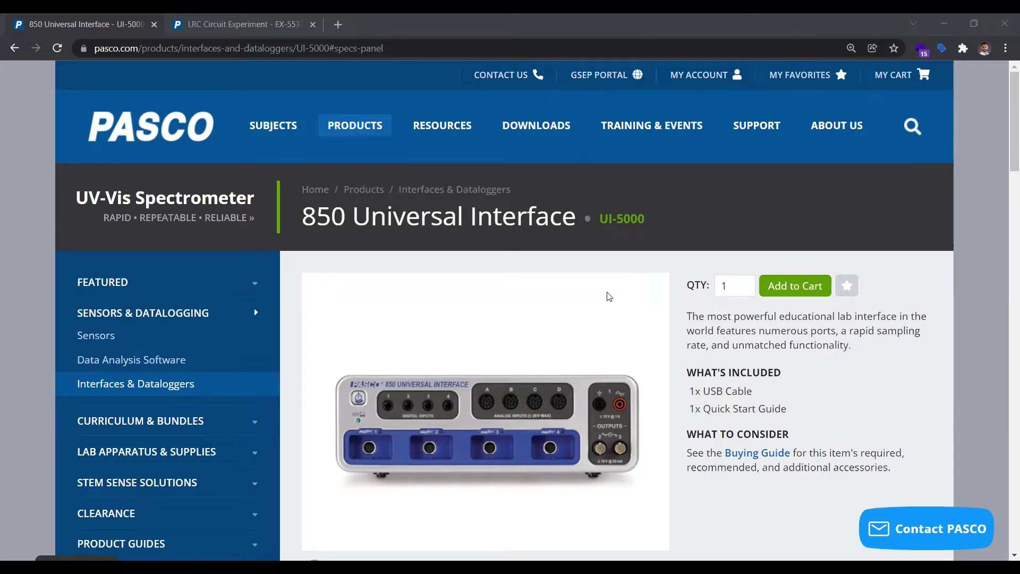
Examine the 850 Universal Interface product page and its enlarged front-view image, including the input and output ports
{"action": "scroll", "coordinate": [582, 219], "scroll_direction": "down", "scroll_amount": 4}
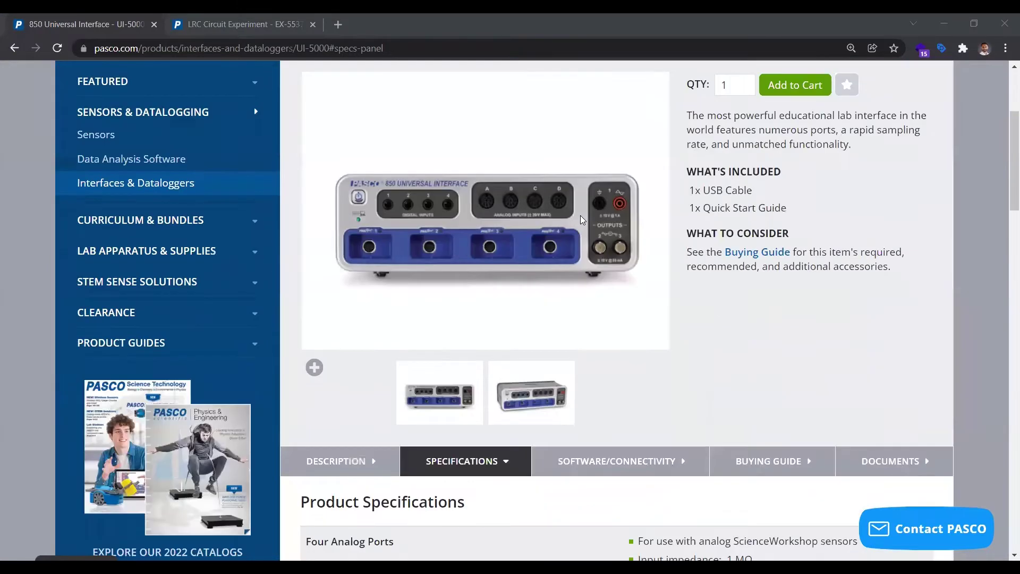
{"action": "scroll", "coordinate": [580, 215], "scroll_direction": "down", "scroll_amount": 1}
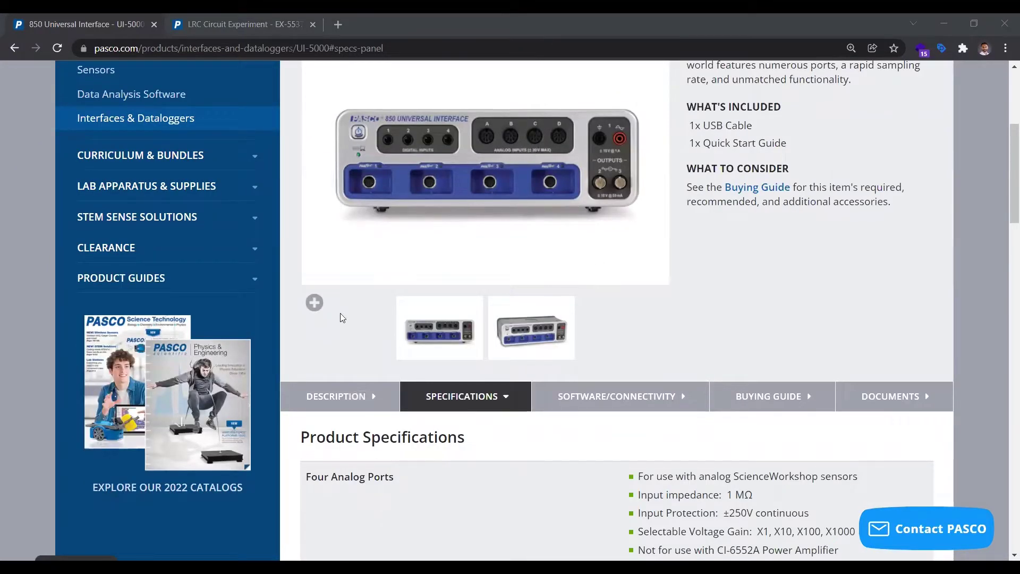
{"action": "left_click", "coordinate": [483, 282]}
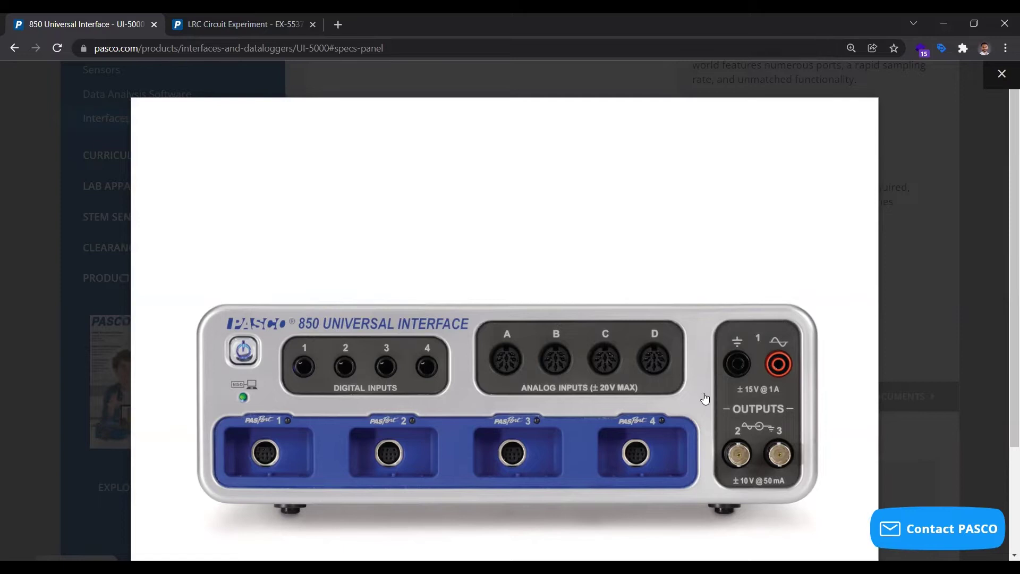
{"action": "left_click", "coordinate": [920, 374]}
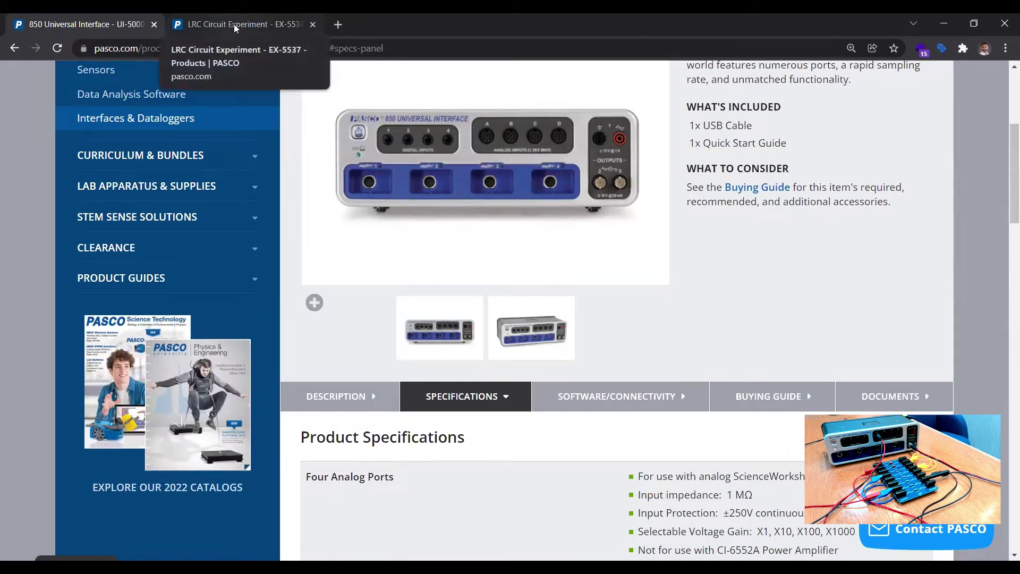
Examine the LRC Circuit Experiment page's photo of the wired setup and its series circuit diagram
{"action": "left_click", "coordinate": [233, 24]}
{"action": "scroll", "coordinate": [445, 386], "scroll_direction": "down", "scroll_amount": 1}
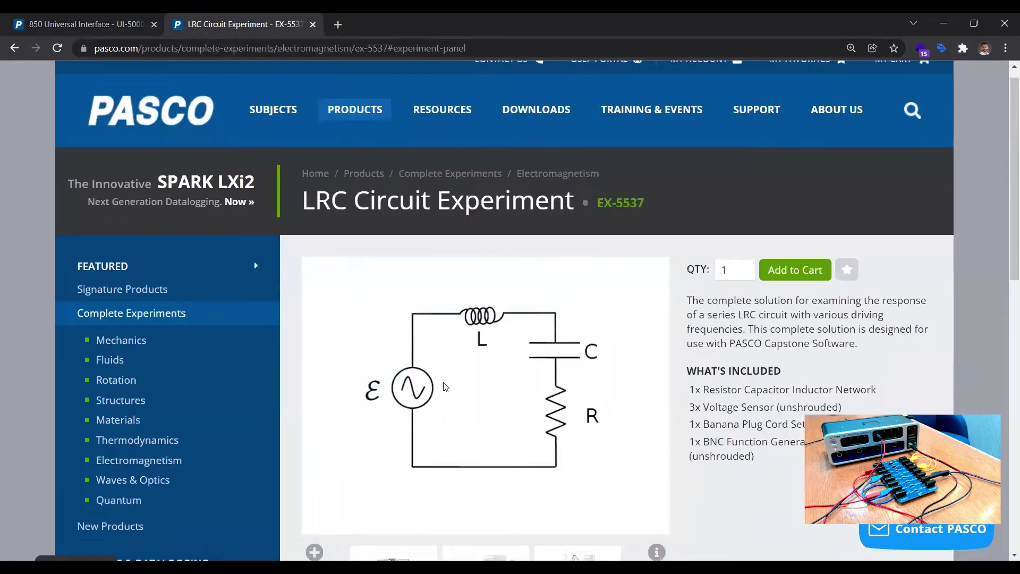
{"action": "scroll", "coordinate": [445, 387], "scroll_direction": "down", "scroll_amount": 2}
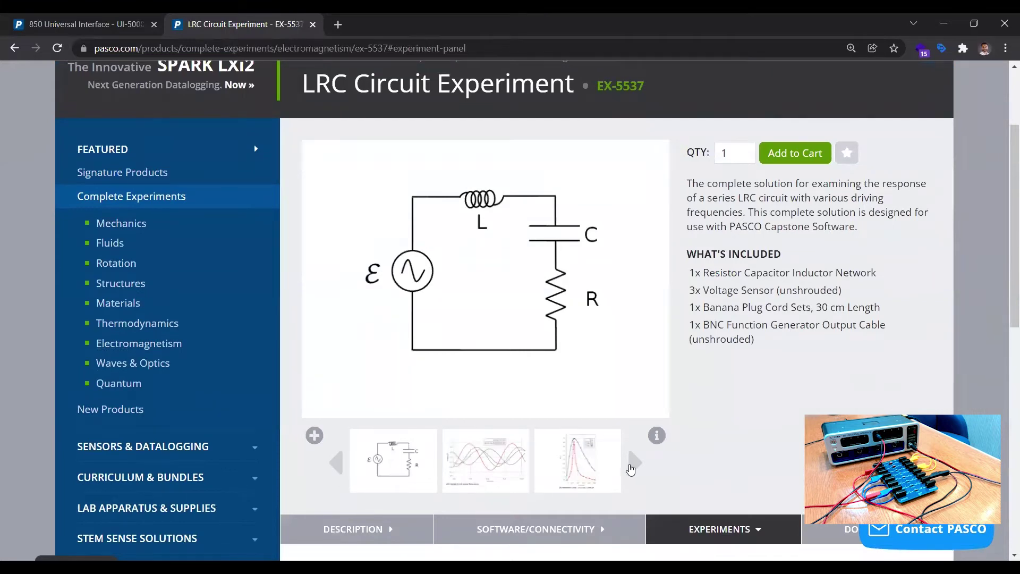
{"action": "left_click", "coordinate": [634, 463]}
{"action": "left_click", "coordinate": [568, 465]}
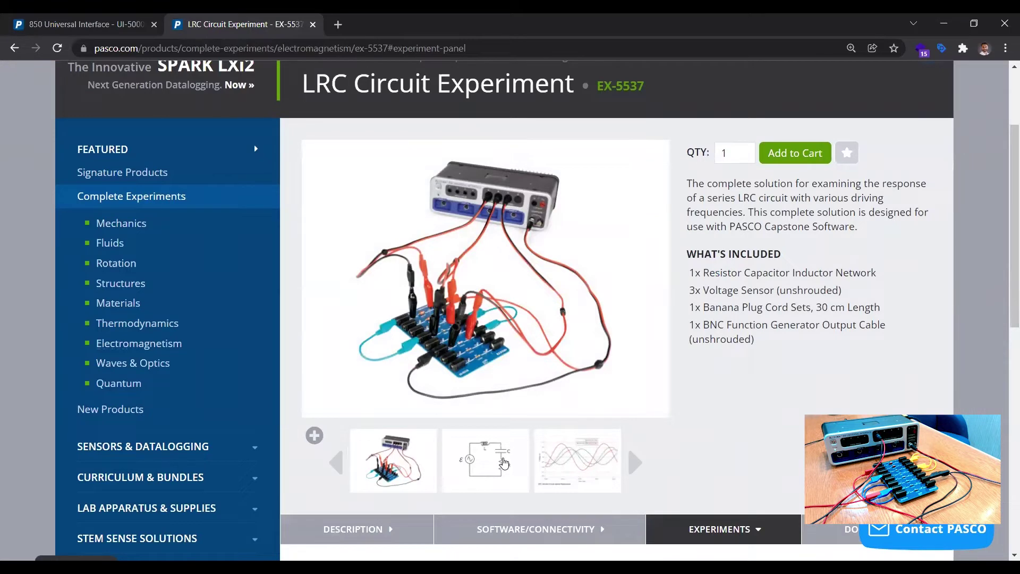
{"action": "left_click", "coordinate": [504, 463]}
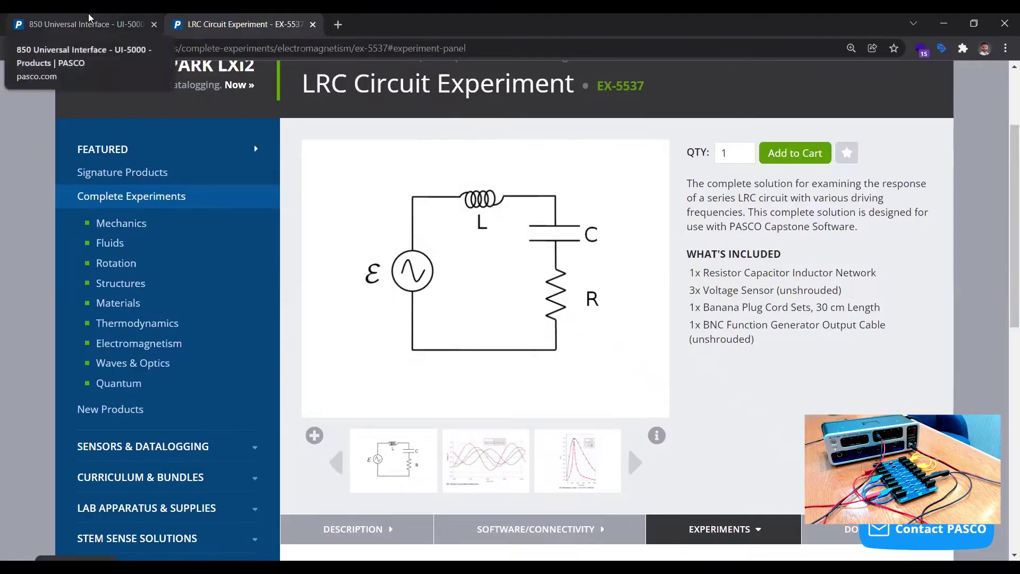
{"action": "left_click", "coordinate": [88, 17]}
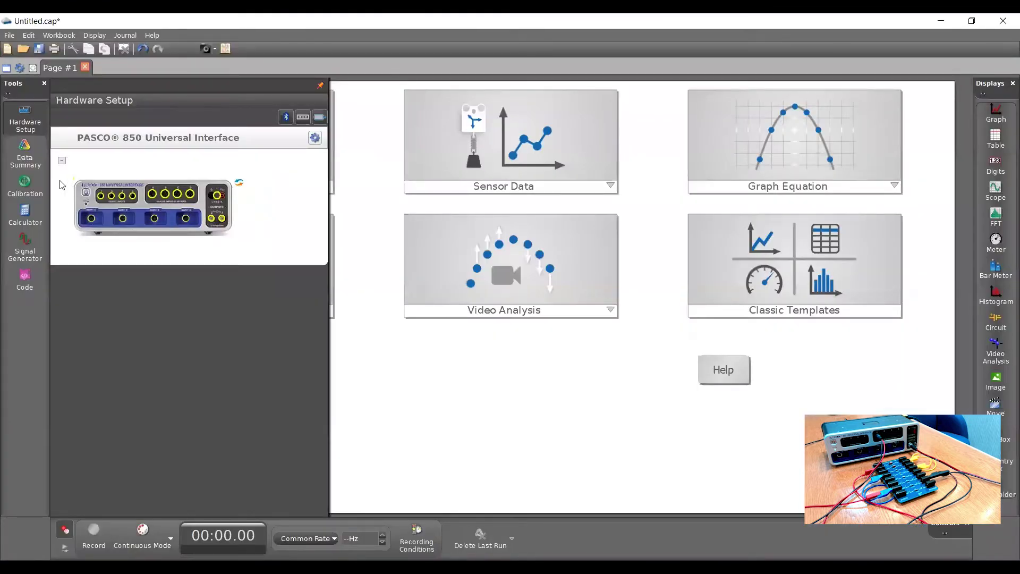
Switch to PASCO Capstone and assign an Output Voltage Sensor to output 2 of the 850 Universal Interface in the hardware setup
{"action": "left_click", "coordinate": [35, 116]}
{"action": "left_click", "coordinate": [21, 126]}
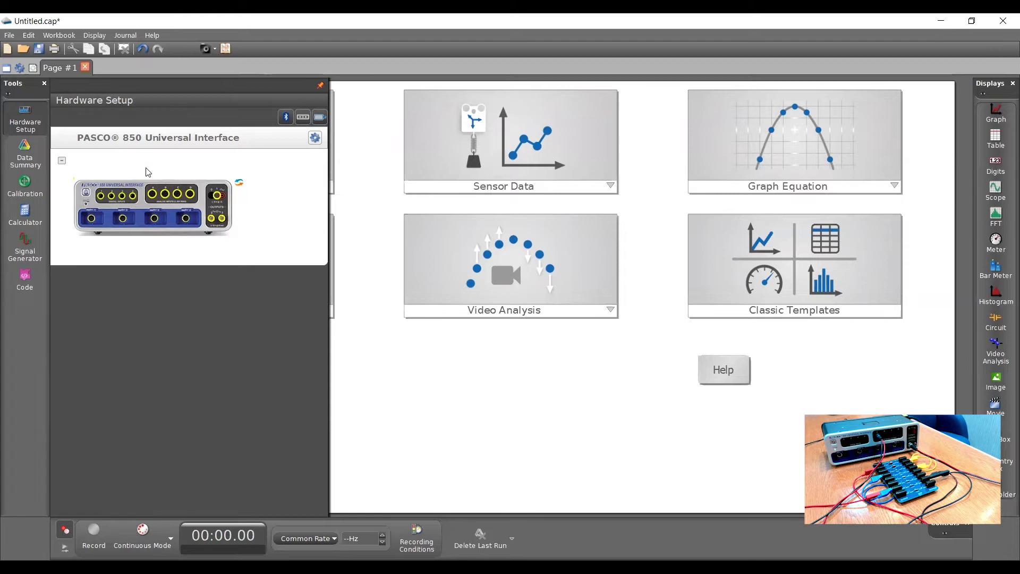
{"action": "left_click", "coordinate": [211, 221]}
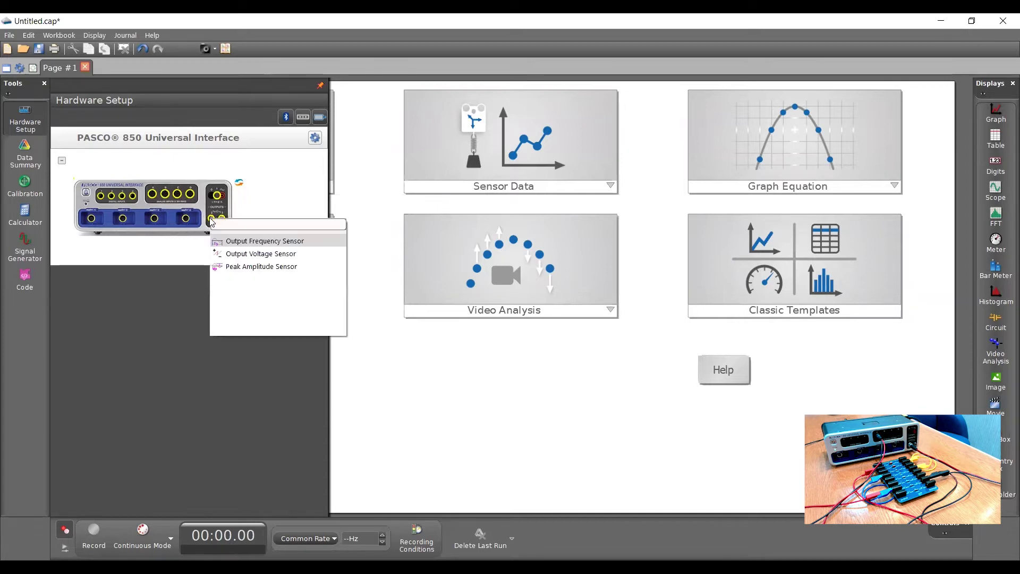
{"action": "left_click", "coordinate": [261, 254]}
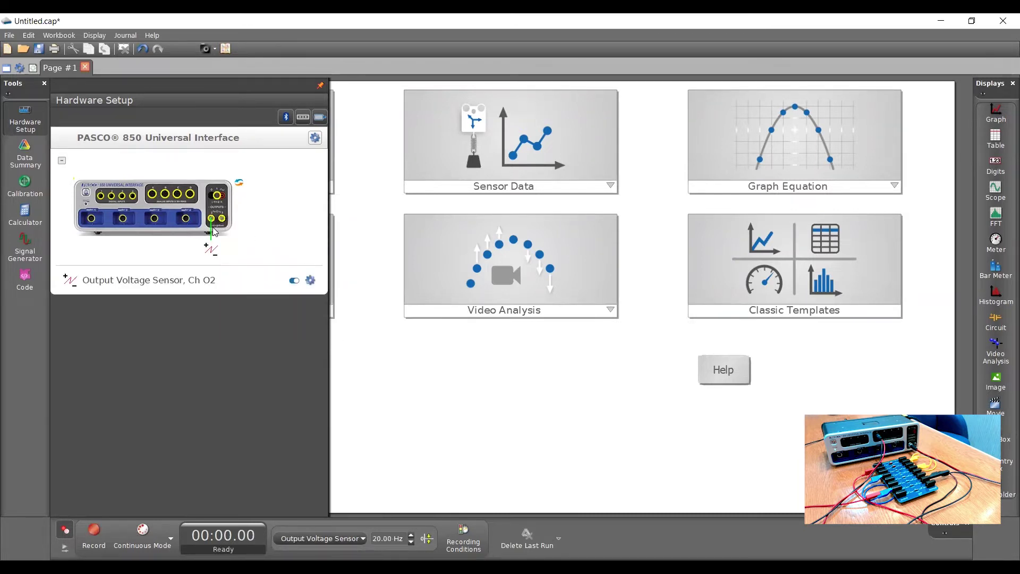
Add a Voltage Sensor to analog input A of the interface and close the hardware setup
{"action": "left_click", "coordinate": [152, 198]}
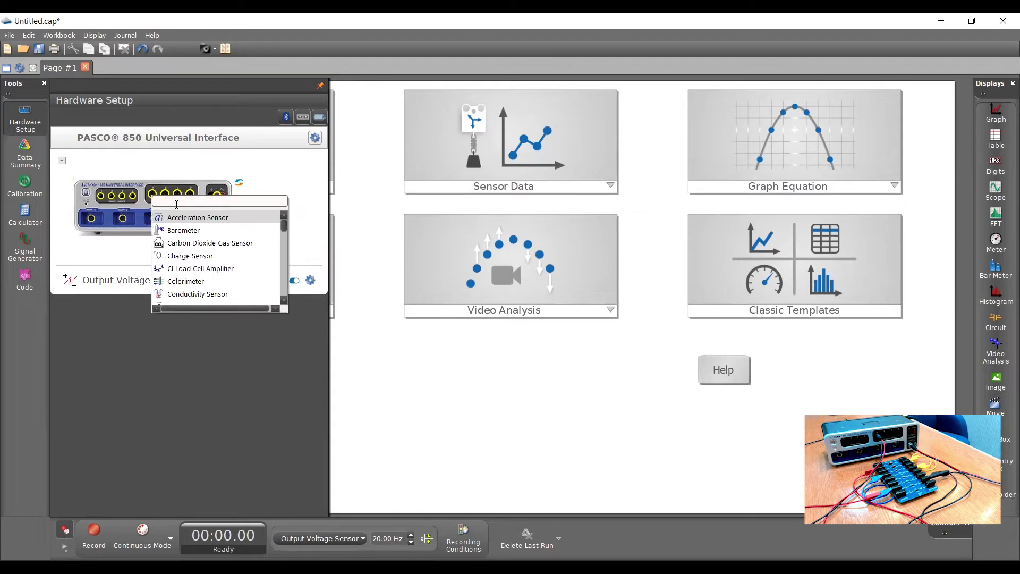
{"action": "type", "text": "V"}
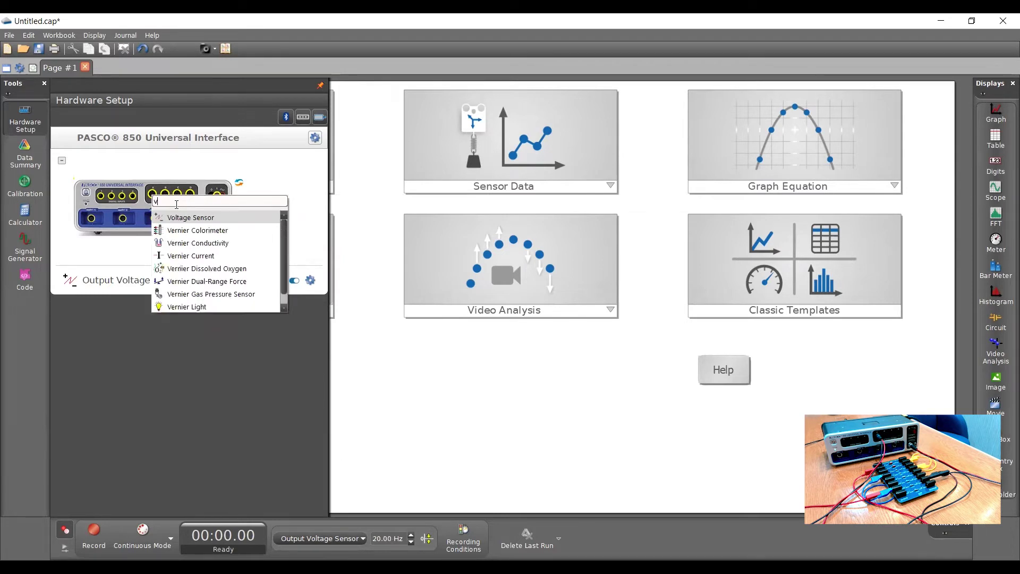
{"action": "type", "text": "ol"}
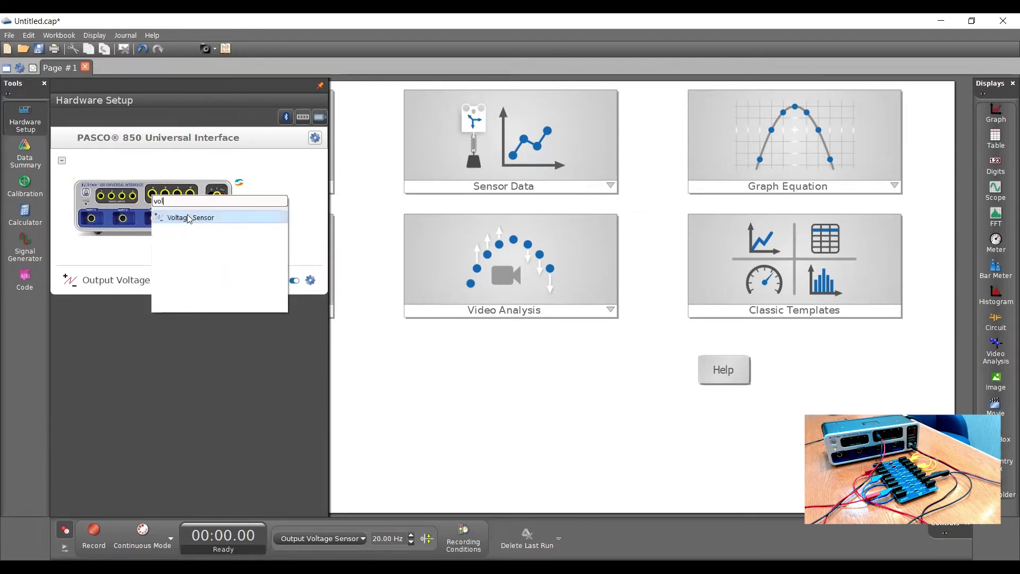
{"action": "left_click", "coordinate": [188, 218]}
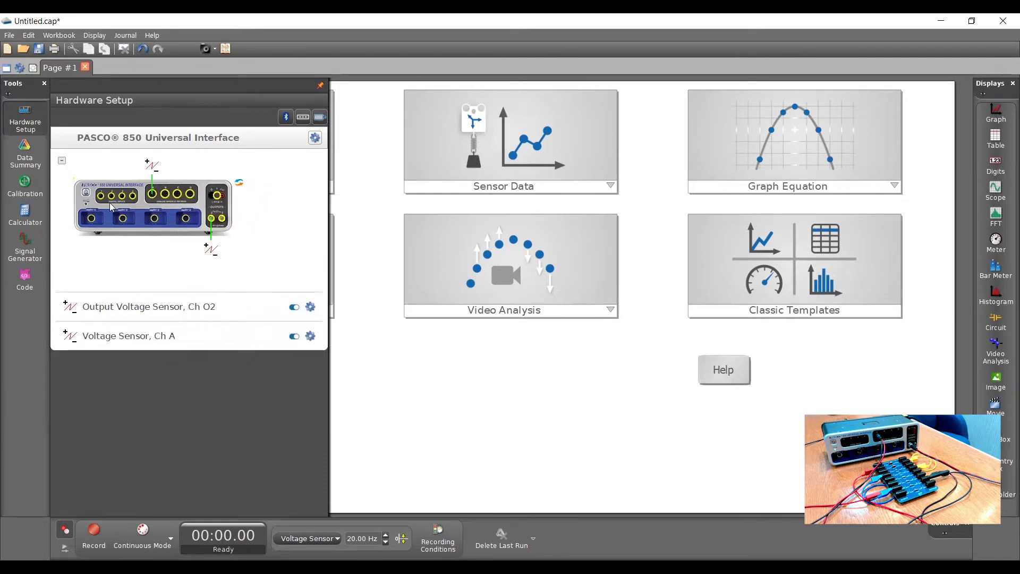
{"action": "left_click", "coordinate": [25, 121]}
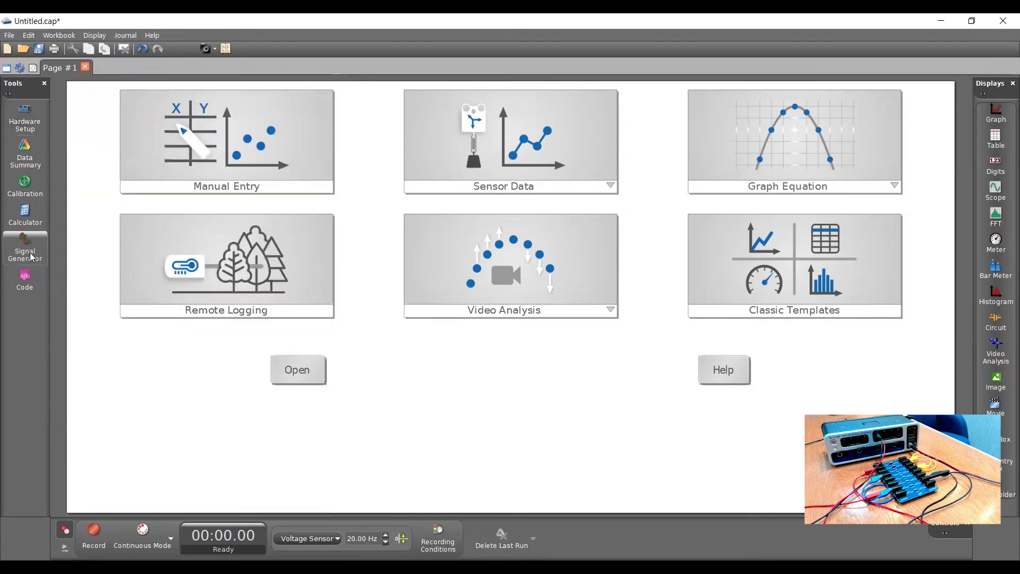
Open the Signal Generator, collapse the 850 Output 1 settings and expand those of 850 Output 2
{"action": "left_click", "coordinate": [31, 257]}
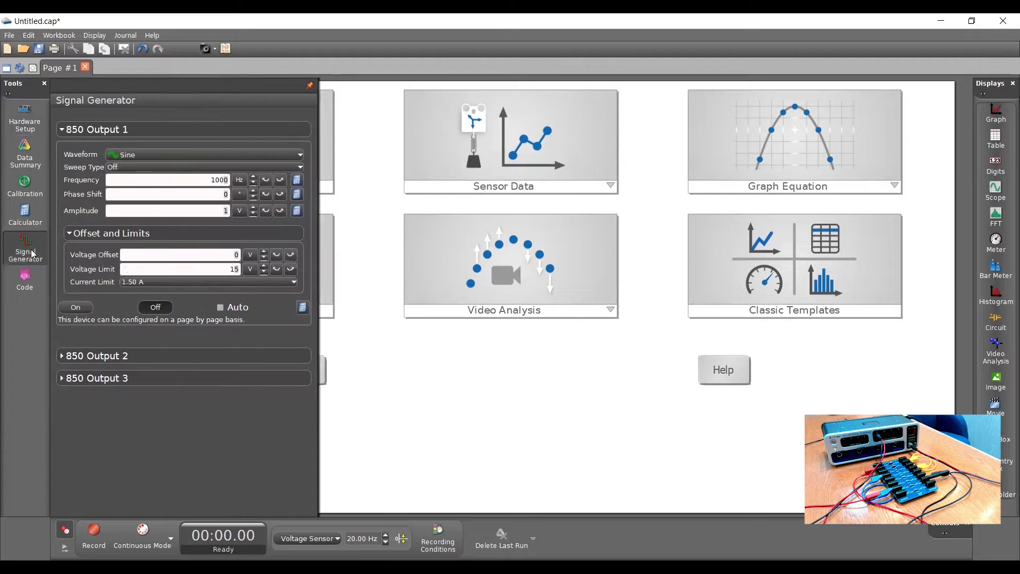
{"action": "left_click", "coordinate": [123, 133]}
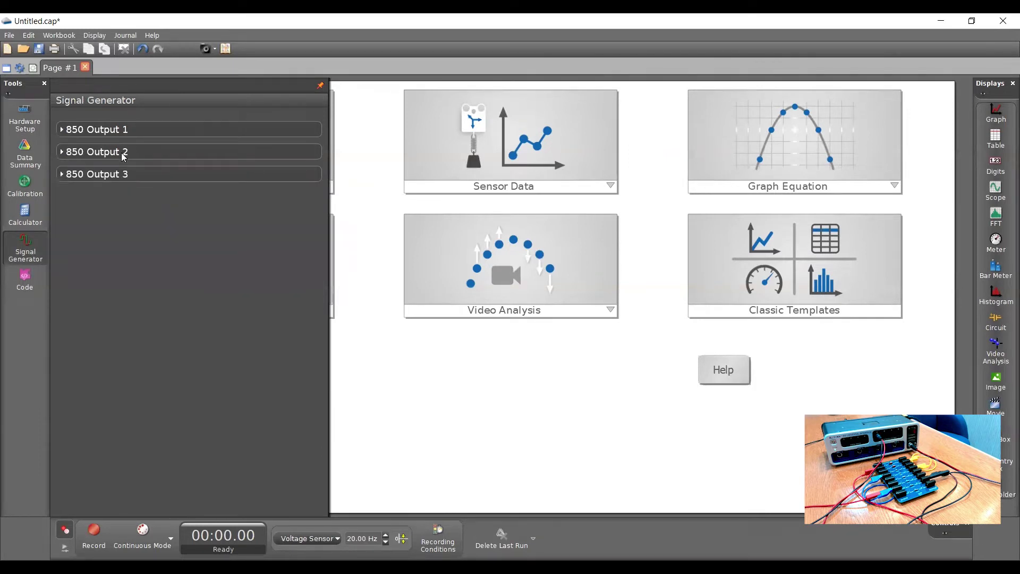
{"action": "left_click", "coordinate": [123, 154]}
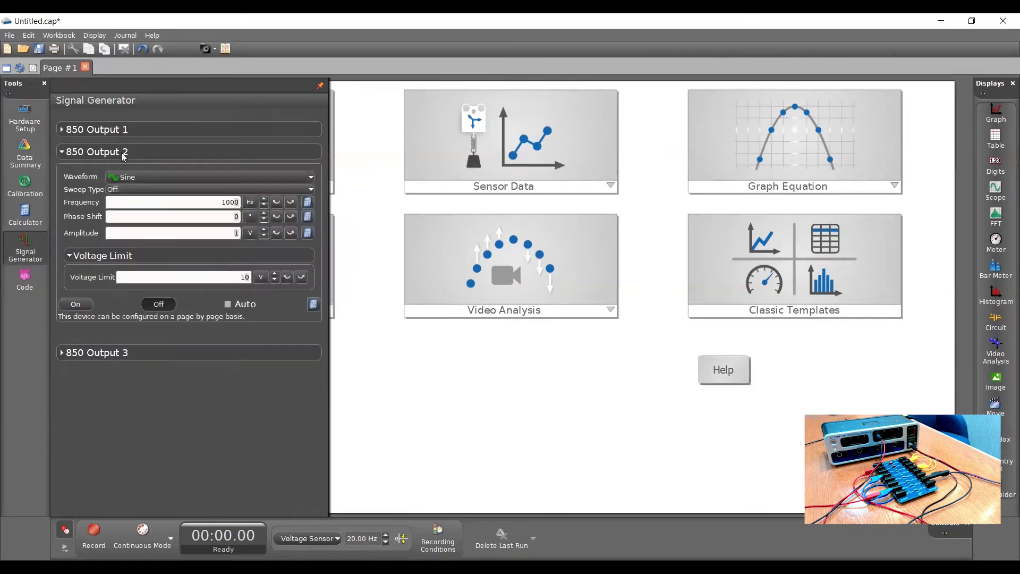
Review the waveform and sweep type options available for 850 Output 2
{"action": "left_click", "coordinate": [151, 177]}
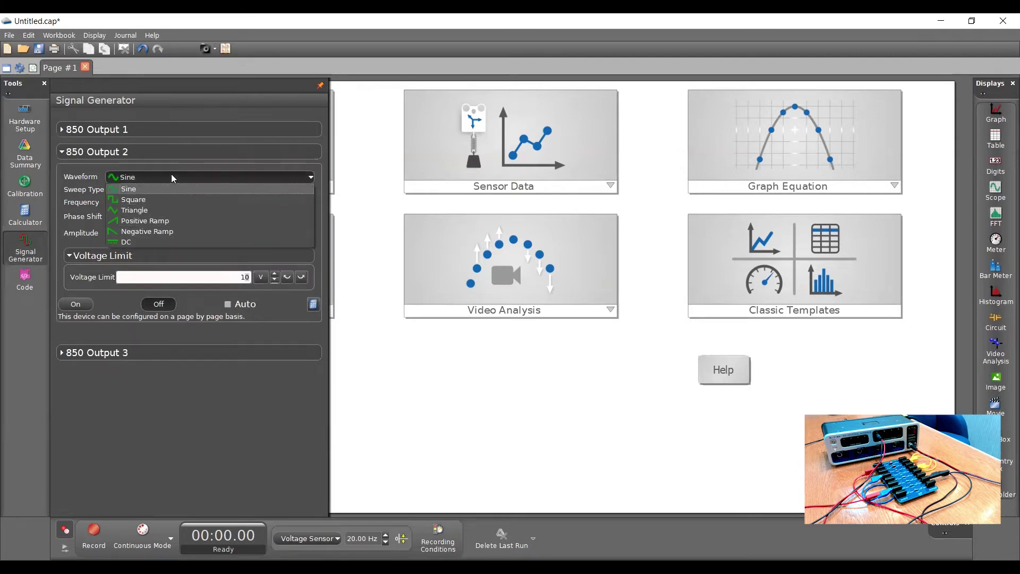
{"action": "left_click", "coordinate": [172, 176]}
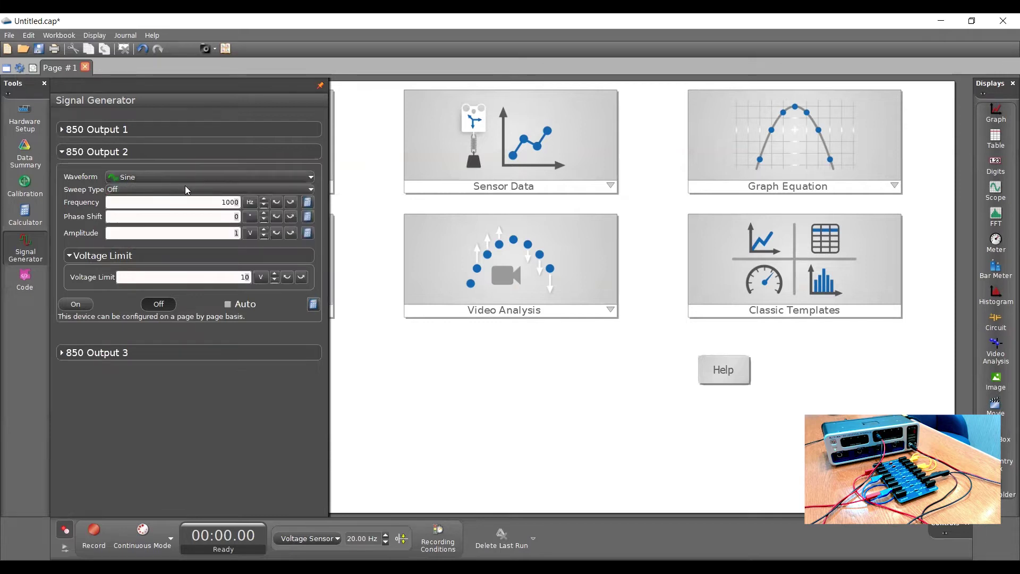
{"action": "left_click", "coordinate": [187, 190]}
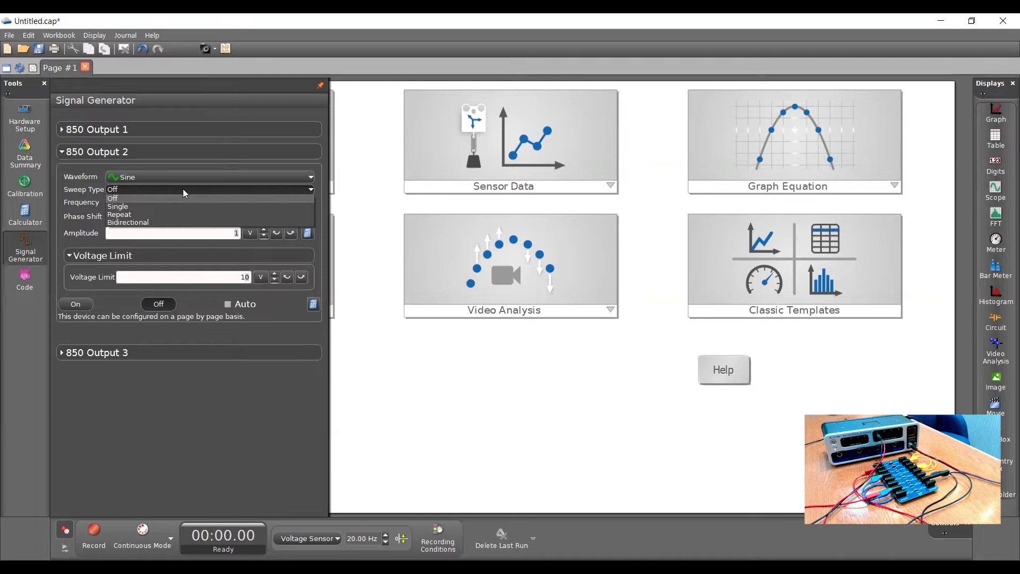
{"action": "left_click", "coordinate": [183, 189]}
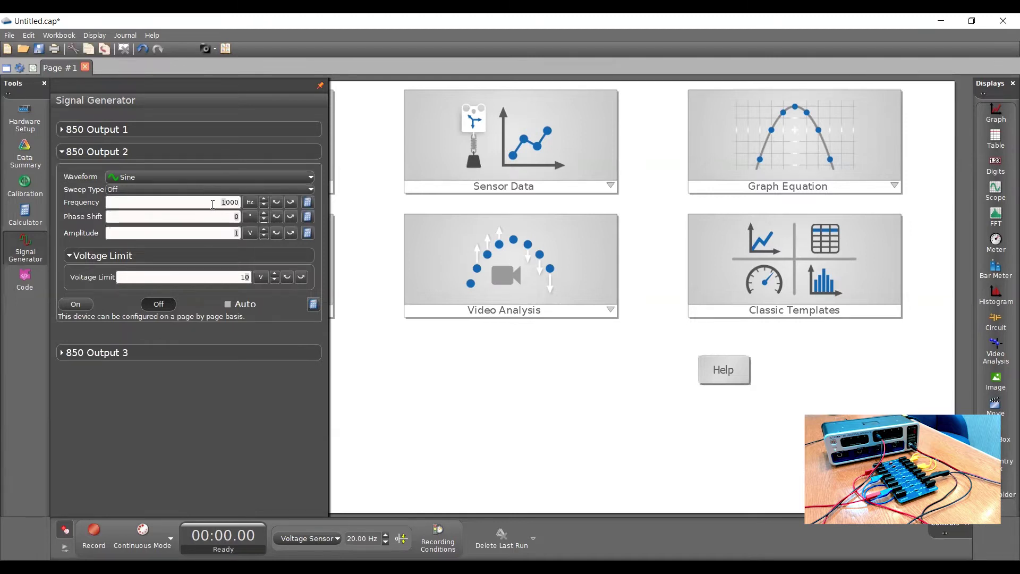
Enable Auto for 850 Output 2 and leave the output itself switched to Off
{"action": "left_click", "coordinate": [222, 202]}
{"action": "left_click", "coordinate": [228, 305]}
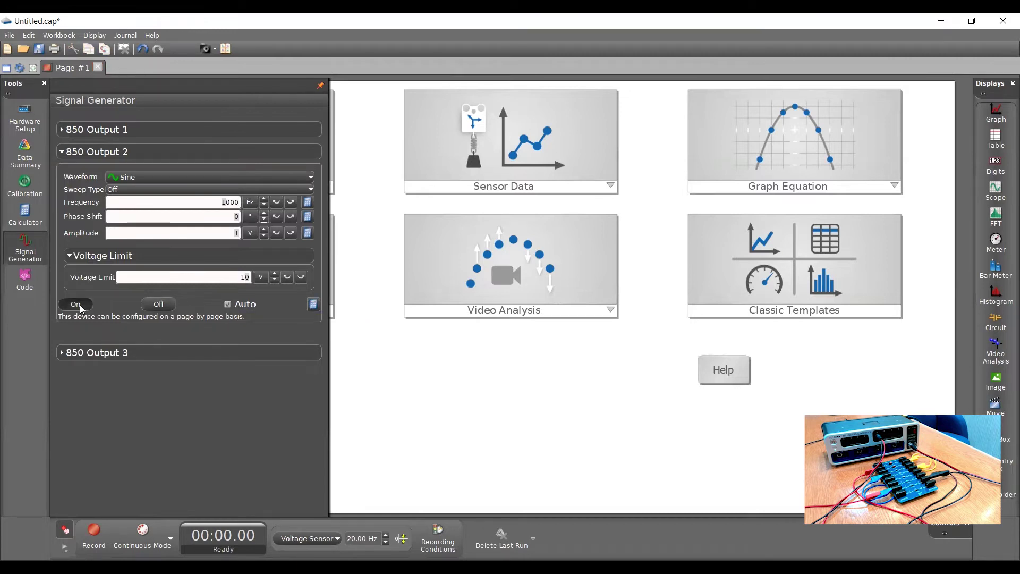
{"action": "left_click", "coordinate": [160, 307]}
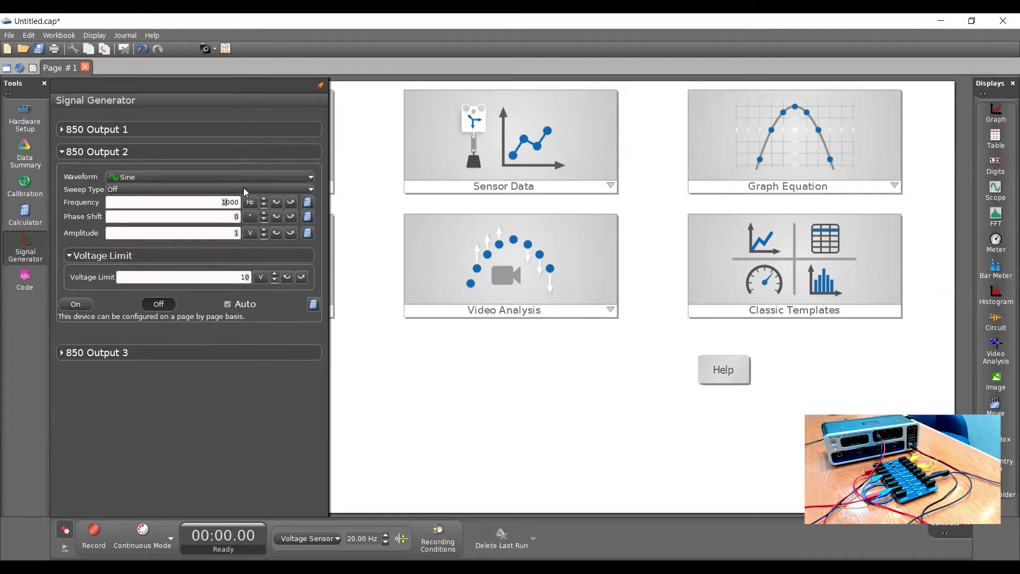
Pin the Signal Generator beside the page, make it narrower, and add a Scope display to the page
{"action": "left_click", "coordinate": [319, 85]}
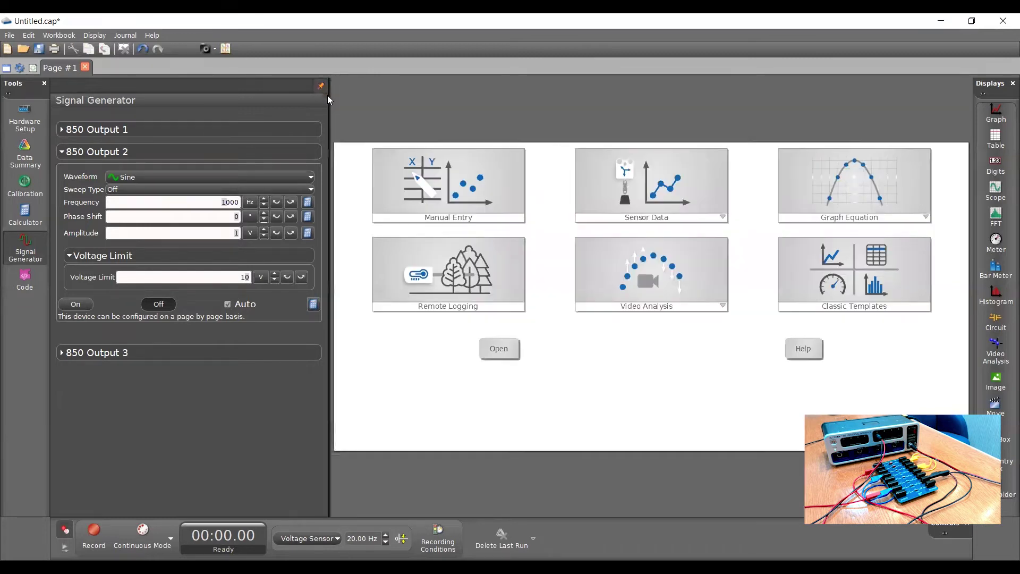
{"action": "left_click_drag", "start_coordinate": [320, 96], "coordinate": [245, 97]}
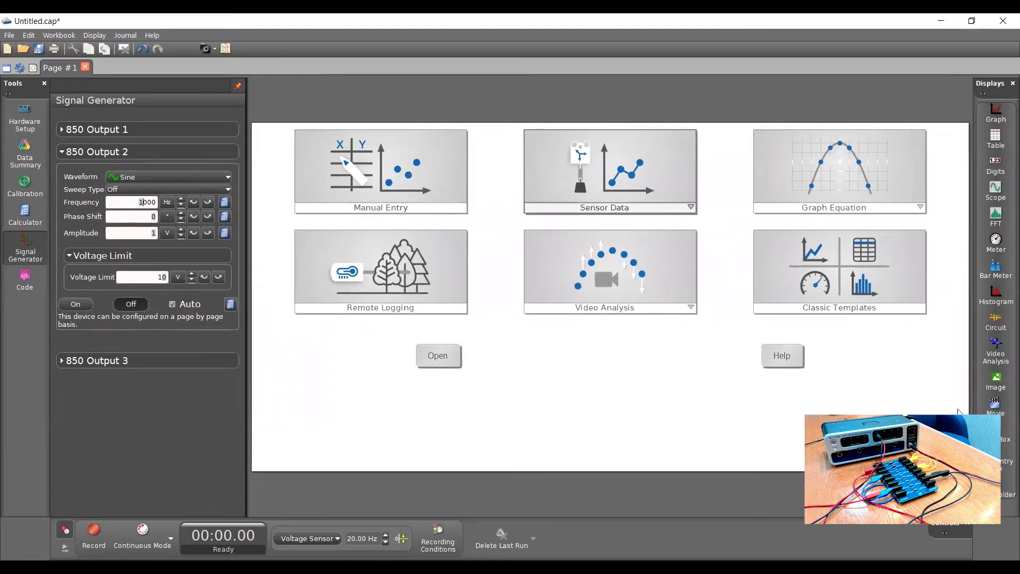
{"action": "left_click_drag", "start_coordinate": [996, 189], "coordinate": [582, 220]}
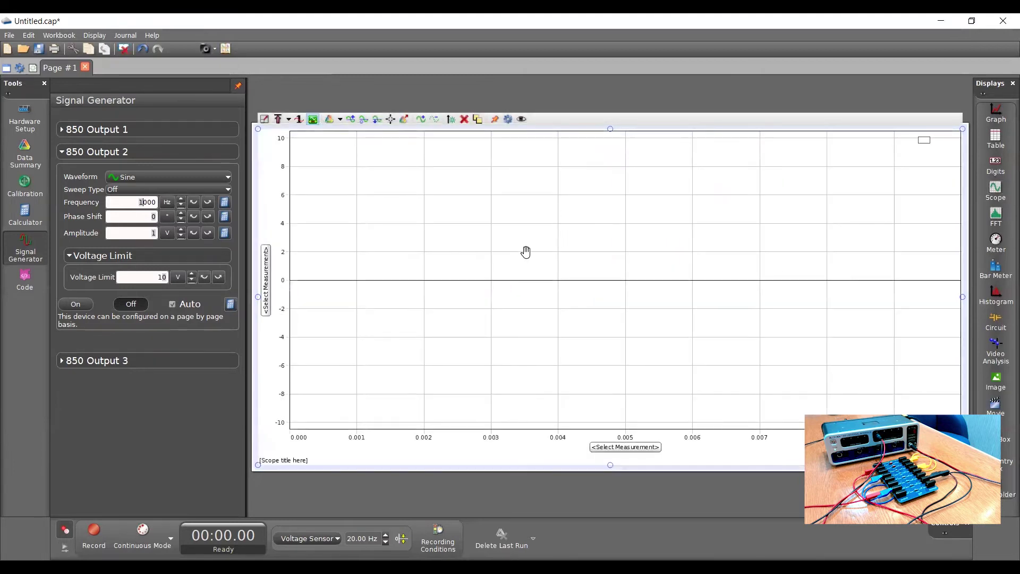
Plot Output Voltage, Ch O2 (V) on the scope's vertical axis and add Voltage, Ch A (V) as a similar measurement
{"action": "left_click", "coordinate": [264, 281]}
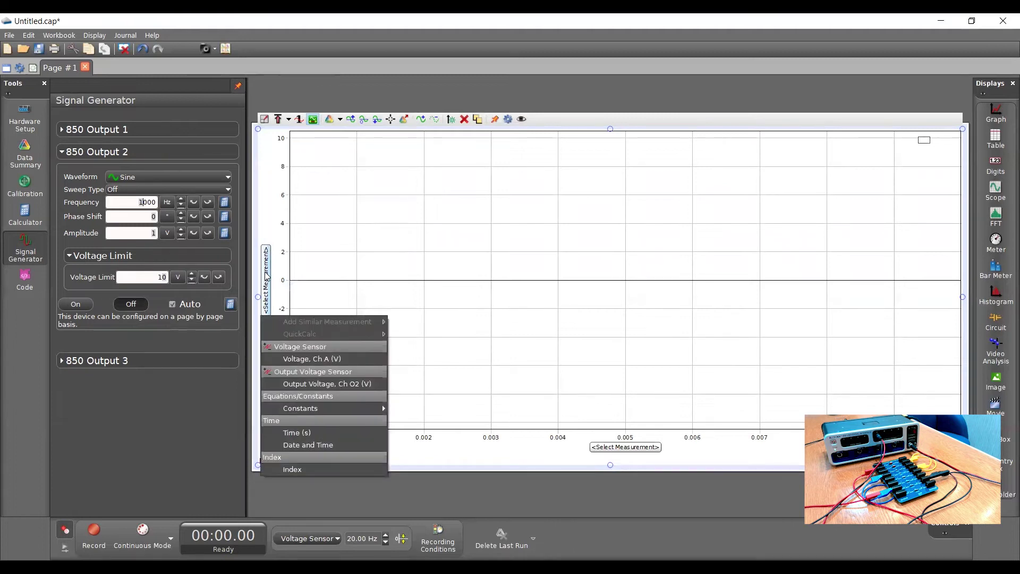
{"action": "left_click", "coordinate": [331, 385]}
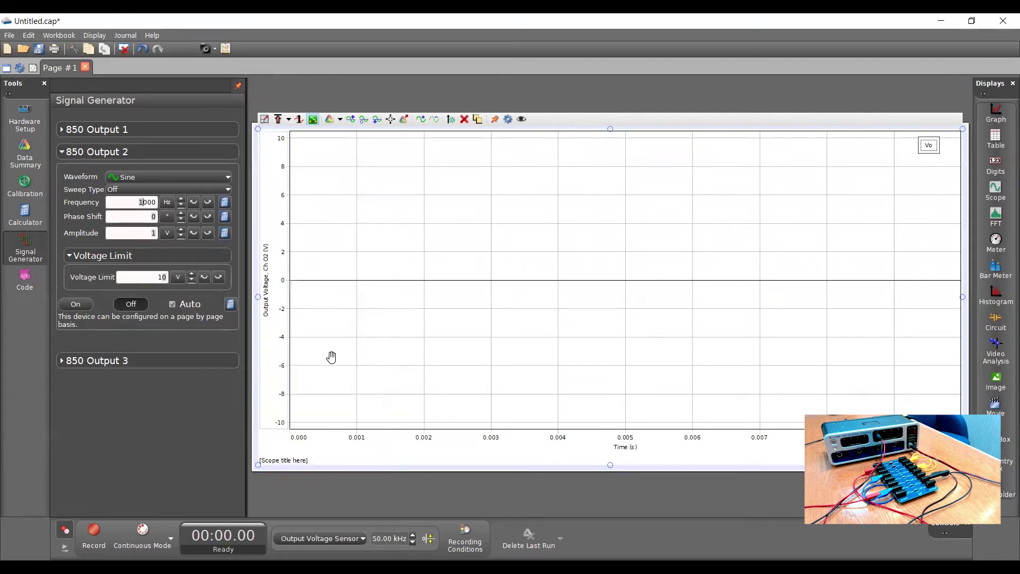
{"action": "left_click", "coordinate": [266, 265]}
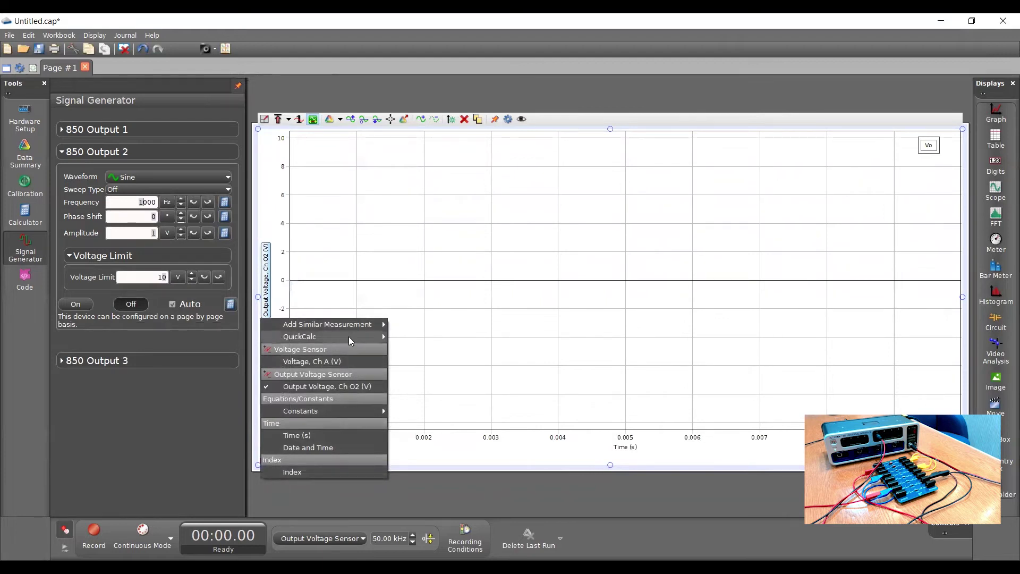
{"action": "mouse_move", "coordinate": [354, 324]}
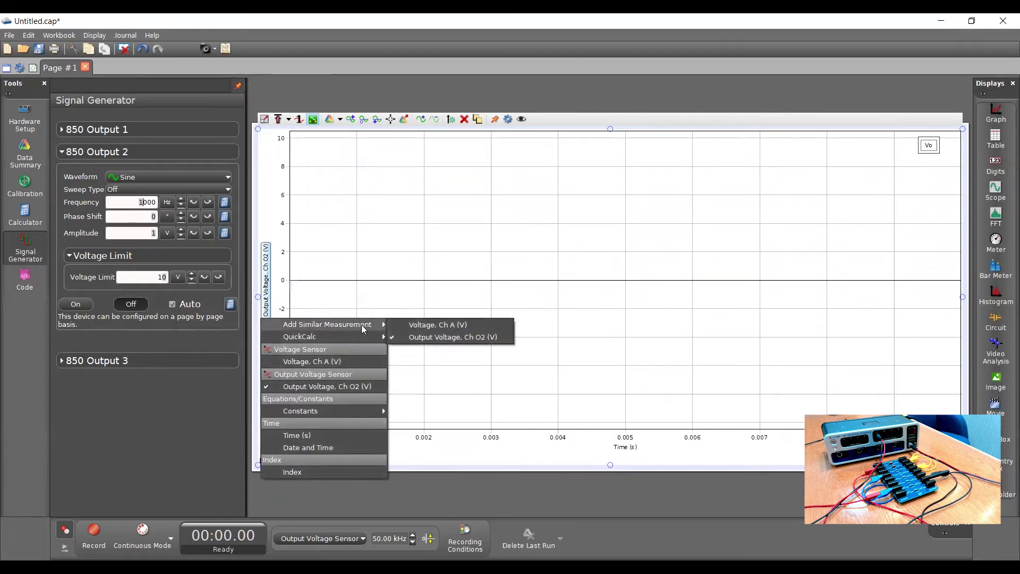
{"action": "left_click", "coordinate": [405, 329]}
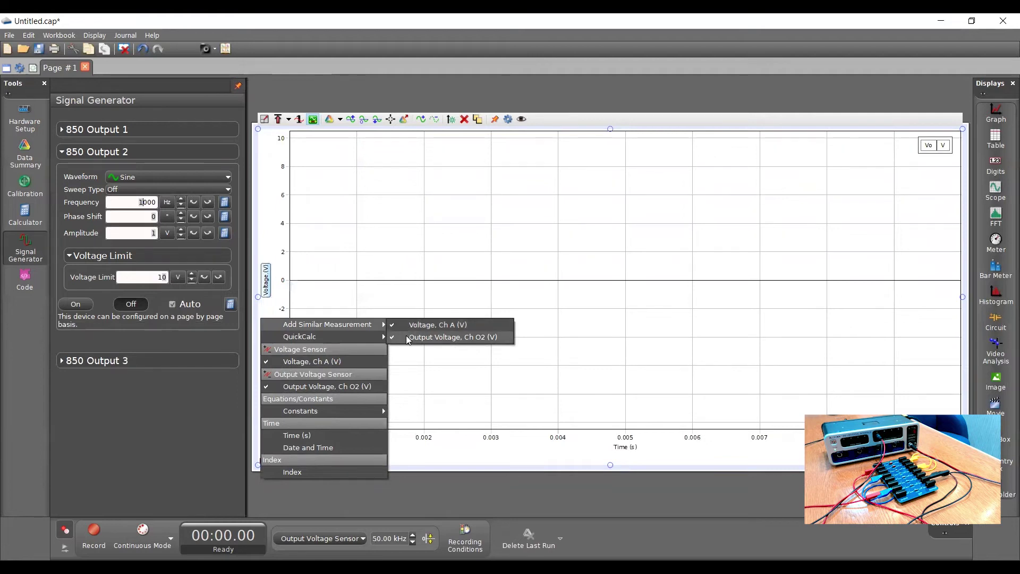
{"action": "left_click", "coordinate": [269, 222]}
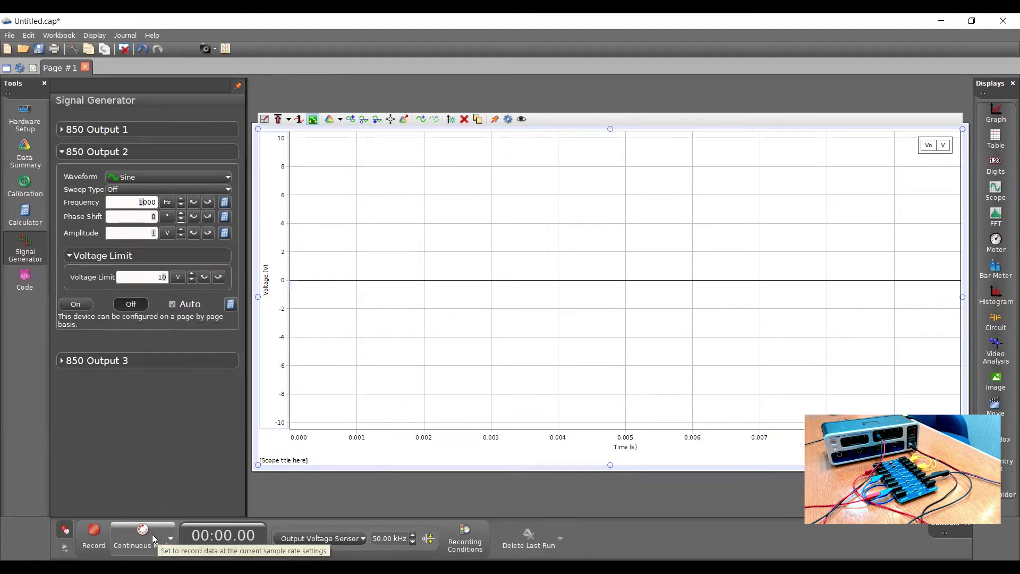
Switch the recording mode to Fast Monitor Mode and start monitoring the measurements
{"action": "left_click", "coordinate": [152, 534]}
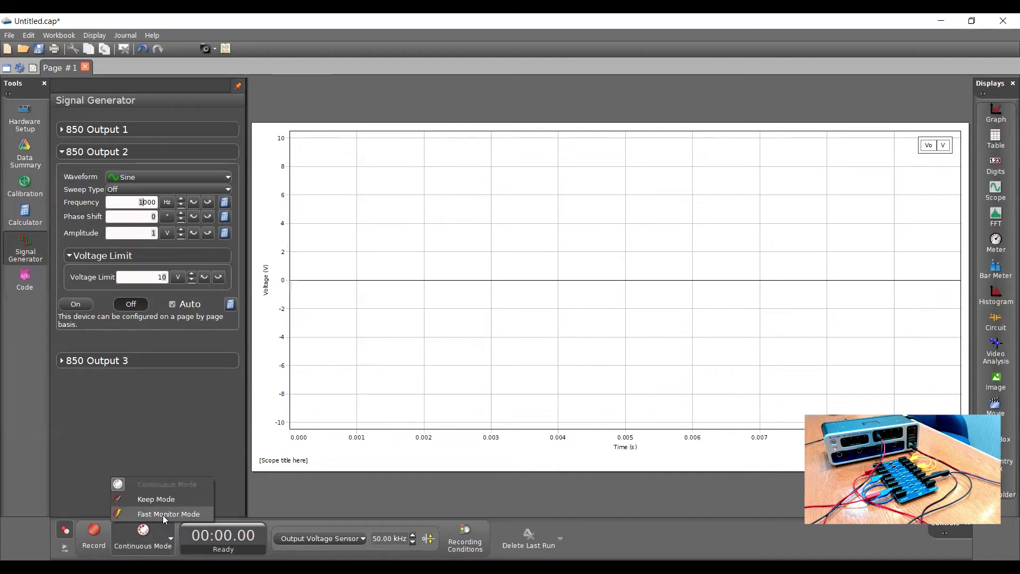
{"action": "left_click", "coordinate": [162, 514]}
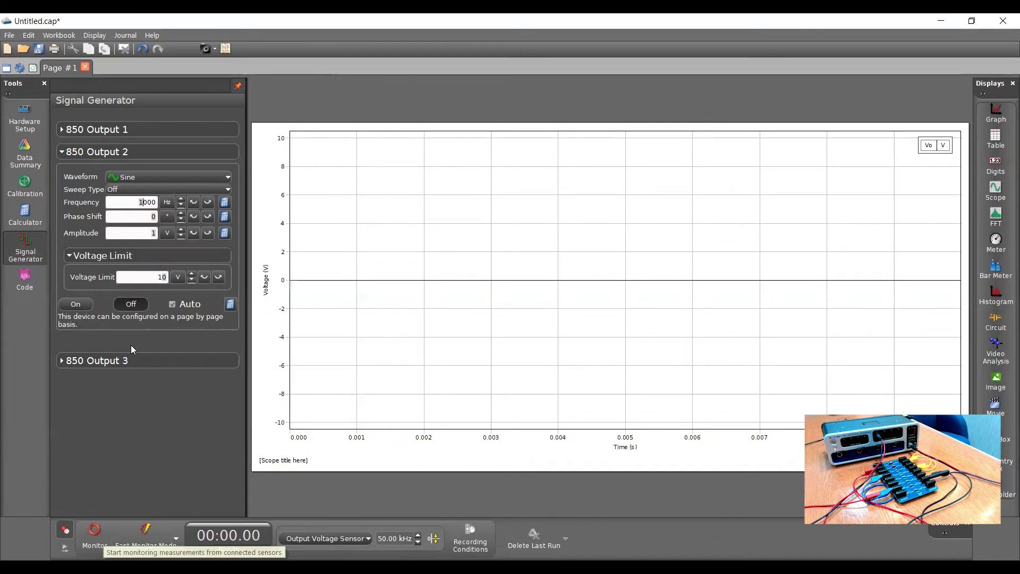
{"action": "left_click", "coordinate": [91, 528]}
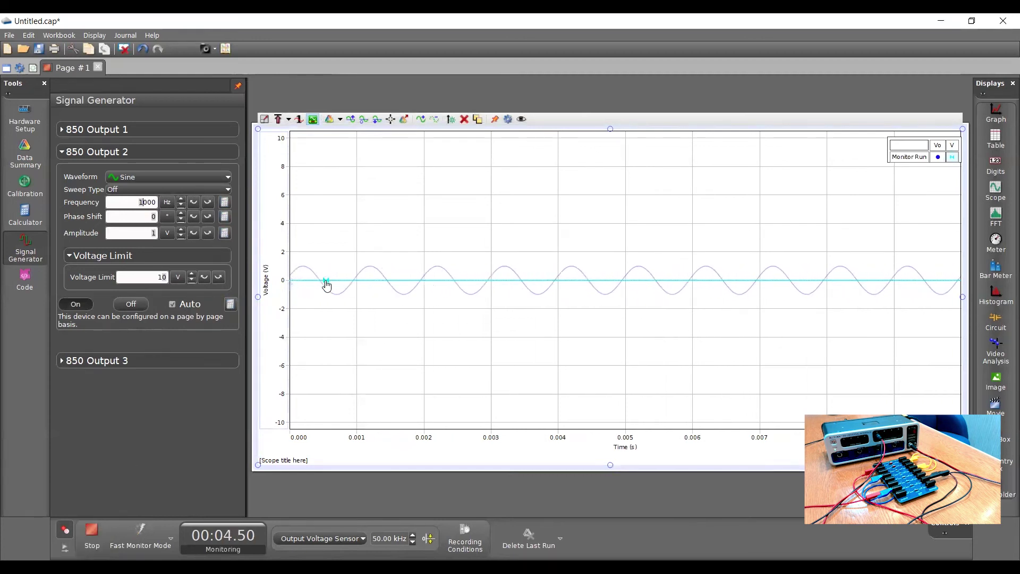
Raise the amplitude of 850 Output 2 to 7 V while monitoring runs
{"action": "left_click", "coordinate": [181, 229]}
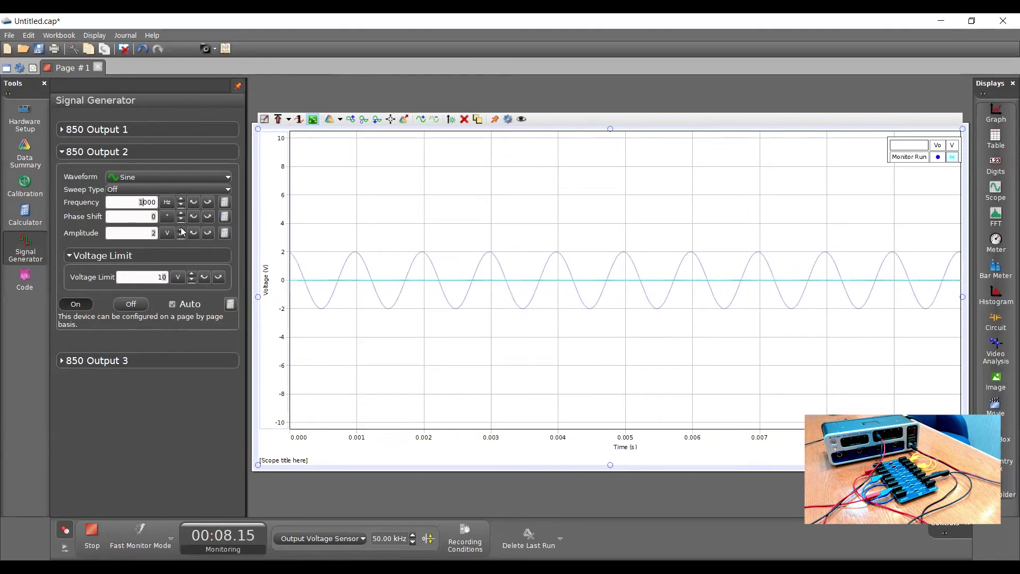
{"action": "left_click", "coordinate": [181, 228]}
{"action": "left_click", "coordinate": [181, 229]}
{"action": "left_click", "coordinate": [181, 228]}
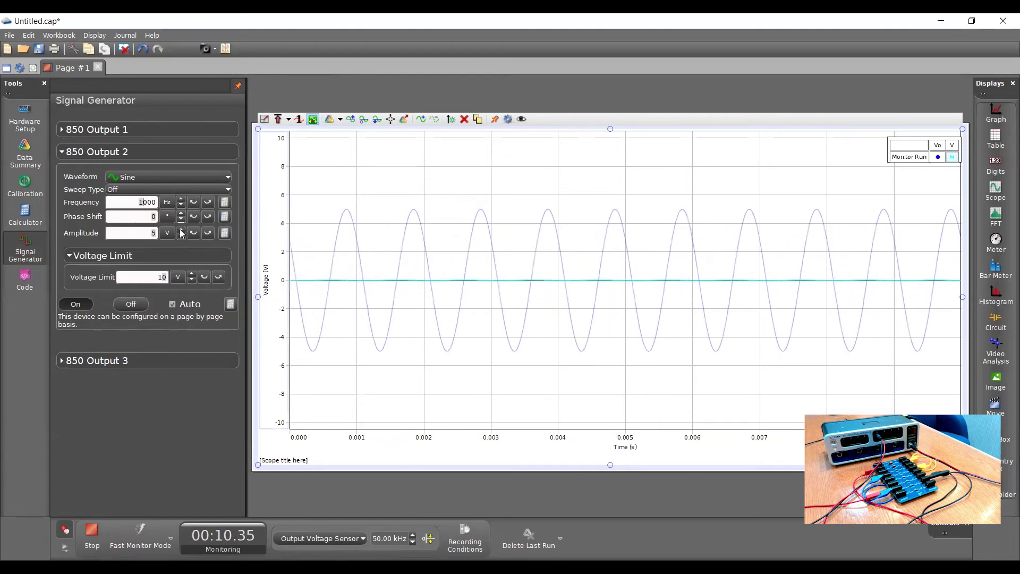
{"action": "left_click", "coordinate": [181, 228]}
{"action": "left_click", "coordinate": [181, 229]}
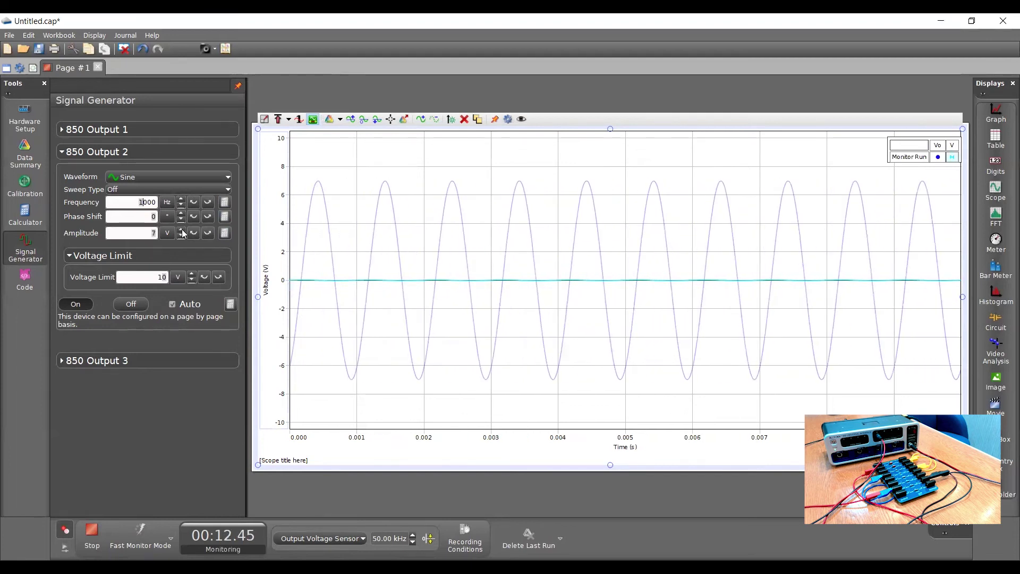
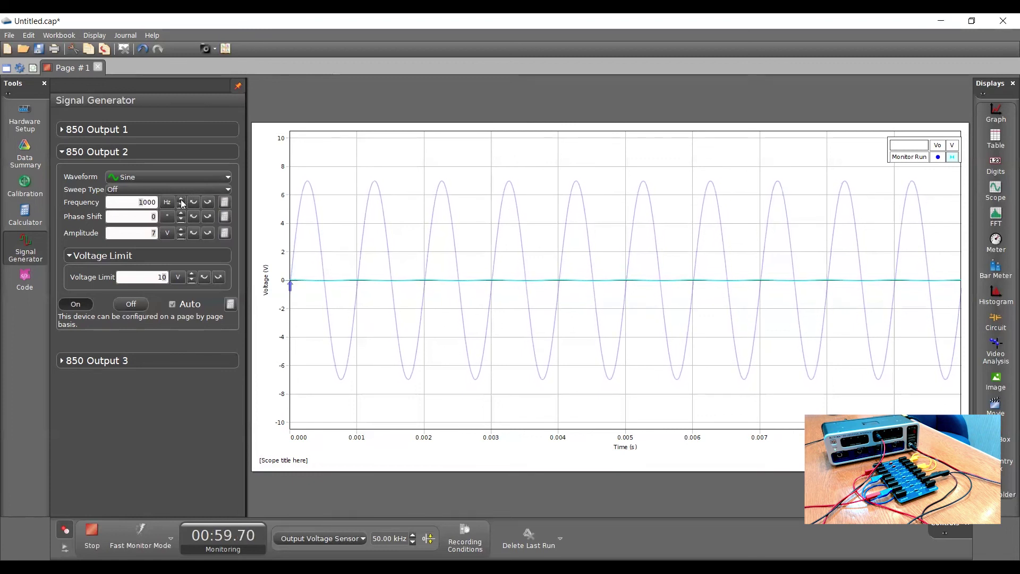
Raise the sine frequency of 850 Output 2 stepwise to 10000 Hz, keeping the amplitude at 7 V
{"action": "left_click", "coordinate": [181, 199]}
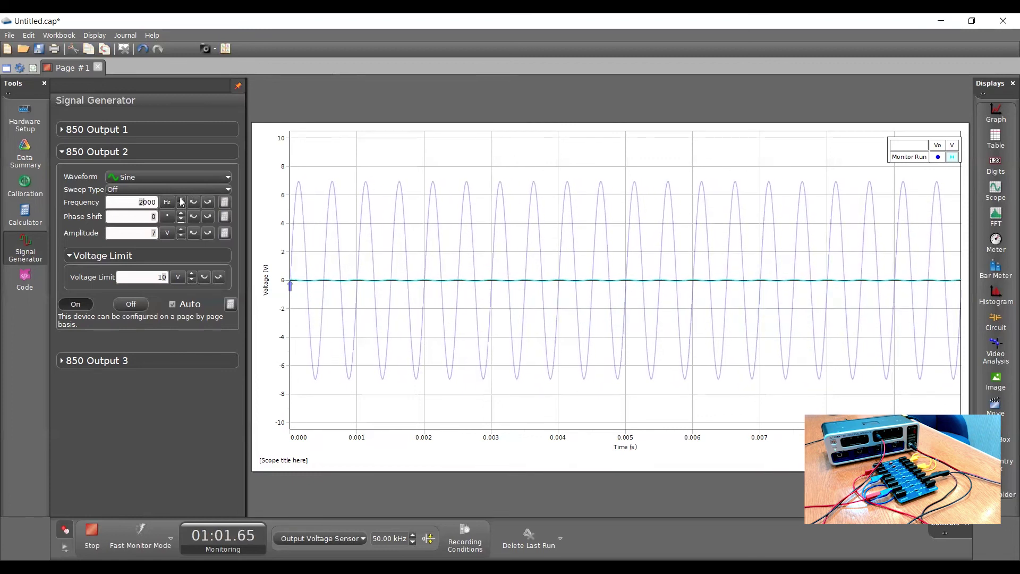
{"action": "left_click", "coordinate": [181, 200]}
{"action": "left_click", "coordinate": [181, 200]}
{"action": "left_click", "coordinate": [181, 199]}
{"action": "left_click", "coordinate": [181, 199]}
{"action": "left_click", "coordinate": [181, 199]}
{"action": "left_click", "coordinate": [181, 200]}
{"action": "left_click", "coordinate": [181, 199]}
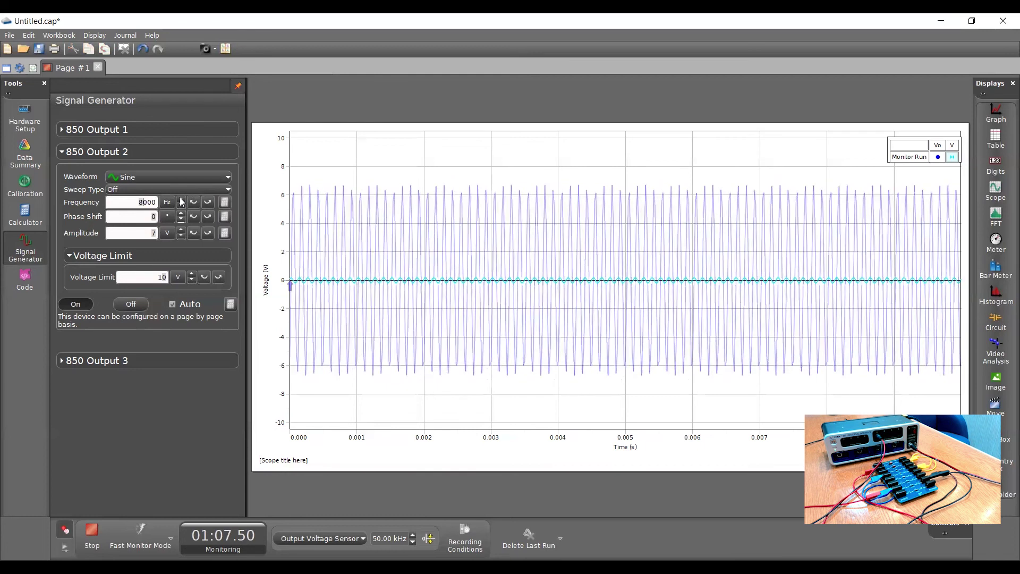
{"action": "left_click", "coordinate": [181, 200]}
Stretch the scope's time axis until its divisions are 0.00002 s, so individual wave cycles are spread out
{"action": "left_click_drag", "start_coordinate": [333, 443], "coordinate": [681, 445]}
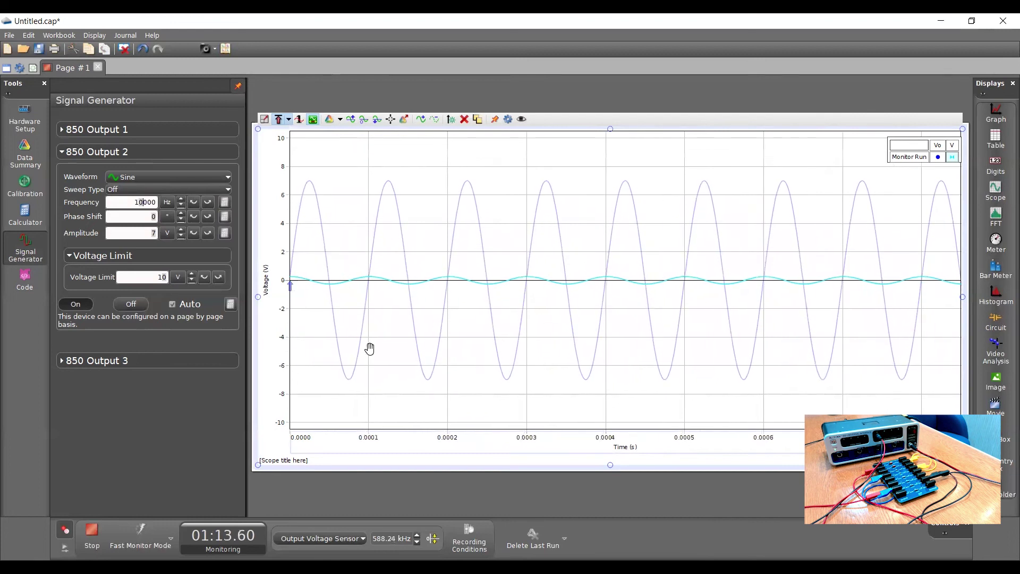
{"action": "left_click_drag", "start_coordinate": [329, 438], "coordinate": [404, 441]}
{"action": "left_click_drag", "start_coordinate": [498, 426], "coordinate": [403, 440]}
Increase the frequency of 850 Output 2 in 1000 Hz increments to 57000 Hz
{"action": "left_click", "coordinate": [181, 201]}
{"action": "left_click", "coordinate": [181, 201]}
{"action": "left_click", "coordinate": [182, 201]}
{"action": "left_click", "coordinate": [182, 201]}
{"action": "double_click", "coordinate": [181, 201]}
{"action": "left_click", "coordinate": [181, 202]}
{"action": "double_click", "coordinate": [182, 201]}
{"action": "double_click", "coordinate": [181, 201]}
{"action": "double_click", "coordinate": [181, 201]}
{"action": "left_click", "coordinate": [182, 201]}
{"action": "double_click", "coordinate": [181, 201]}
{"action": "left_click", "coordinate": [181, 201]}
{"action": "double_click", "coordinate": [181, 201]}
{"action": "left_click", "coordinate": [181, 201]}
{"action": "double_click", "coordinate": [181, 201]}
{"action": "left_click", "coordinate": [181, 201]}
{"action": "double_click", "coordinate": [181, 201]}
{"action": "double_click", "coordinate": [181, 201]}
{"action": "left_click", "coordinate": [181, 202]}
{"action": "double_click", "coordinate": [182, 201]}
{"action": "left_click", "coordinate": [181, 202]}
{"action": "double_click", "coordinate": [181, 201]}
{"action": "left_click", "coordinate": [181, 201]}
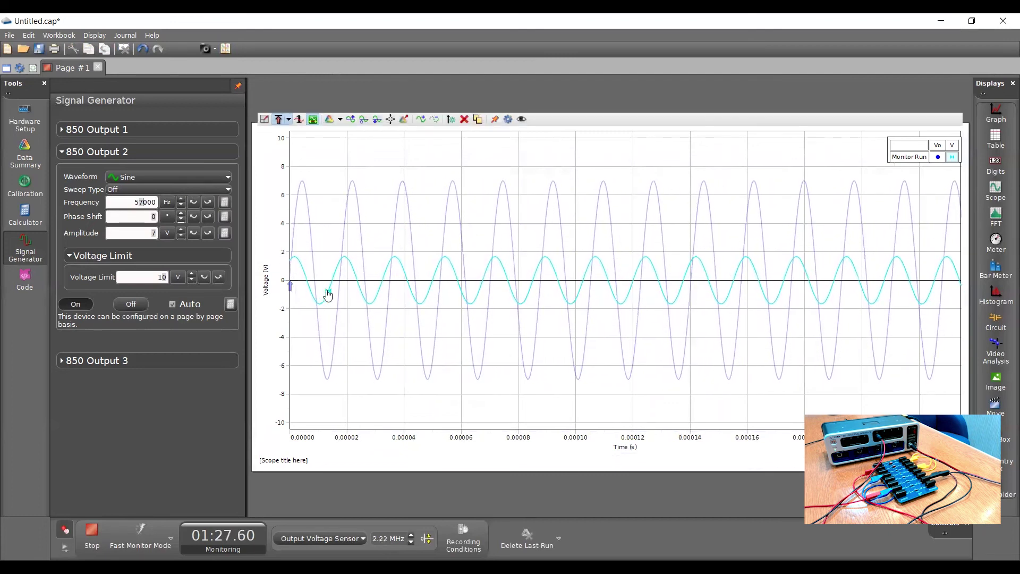
Continue increasing the frequency of 850 Output 2 to 121000 Hz while watching the Ch A voltage on the scope
{"action": "key", "text": "Up"}
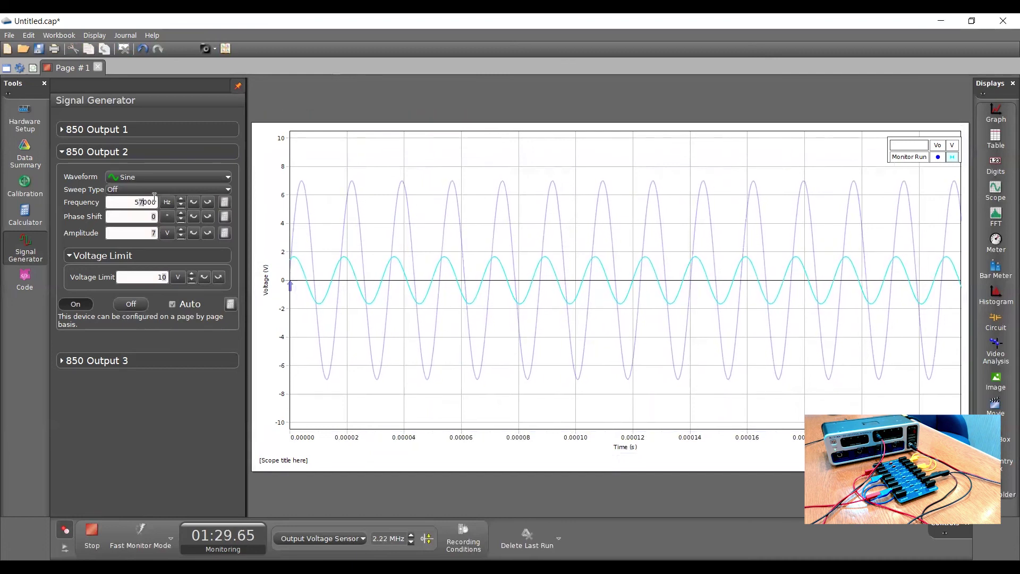
{"action": "key", "text": "Up"}
{"action": "key", "text": "Up"}
{"action": "key", "text": "Up"}
{"action": "key", "text": "Up"}
{"action": "key", "text": "Up"}
{"action": "key", "text": "Up"}
{"action": "key", "text": "Up"}
{"action": "key", "text": "Up"}
{"action": "key", "text": "Up"}
{"action": "key", "text": "Up"}
{"action": "key", "text": "Up"}
{"action": "key", "text": "Up"}
{"action": "key", "text": "Up"}
{"action": "key", "text": "Up"}
{"action": "key", "text": "Up"}
{"action": "key", "text": "Up"}
{"action": "key", "text": "Up"}
{"action": "key", "text": "Up"}
{"action": "key", "text": "Up"}
{"action": "key", "text": "Up"}
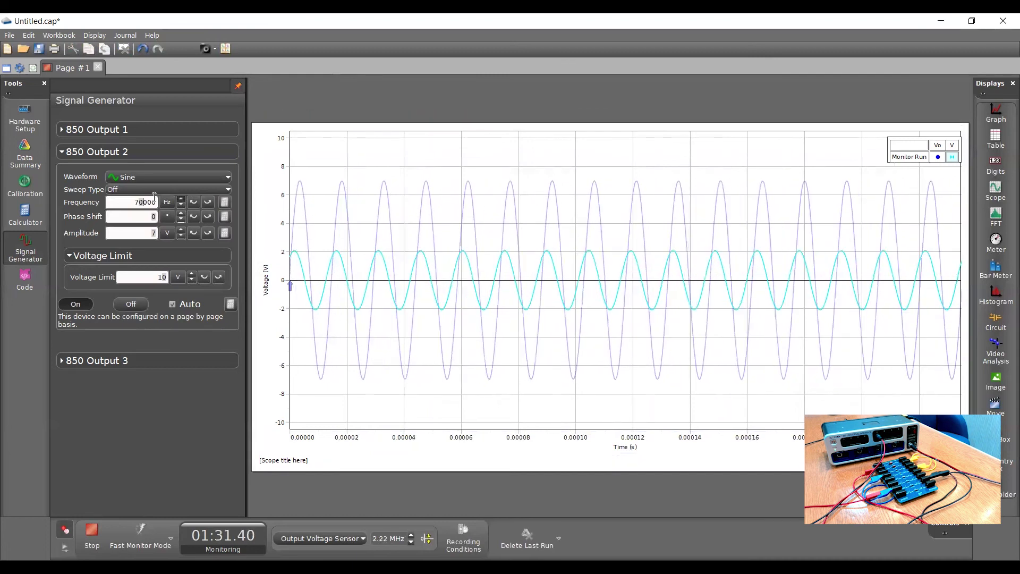
{"action": "key", "text": "Up"}
{"action": "key", "text": "Up"}
{"action": "key", "text": "Up"}
{"action": "key", "text": "Up"}
{"action": "key", "text": "Up"}
{"action": "key", "text": "Up"}
{"action": "key", "text": "Up"}
{"action": "key", "text": "Up"}
{"action": "key", "text": "Up"}
{"action": "key", "text": "Up"}
{"action": "key", "text": "Up"}
{"action": "key", "text": "Up"}
{"action": "key", "text": "Up"}
{"action": "key", "text": "Up"}
{"action": "key", "text": "Up"}
{"action": "key", "text": "Up"}
{"action": "key", "text": "Up"}
{"action": "key", "text": "Up"}
{"action": "key", "text": "Up"}
{"action": "key", "text": "Up"}
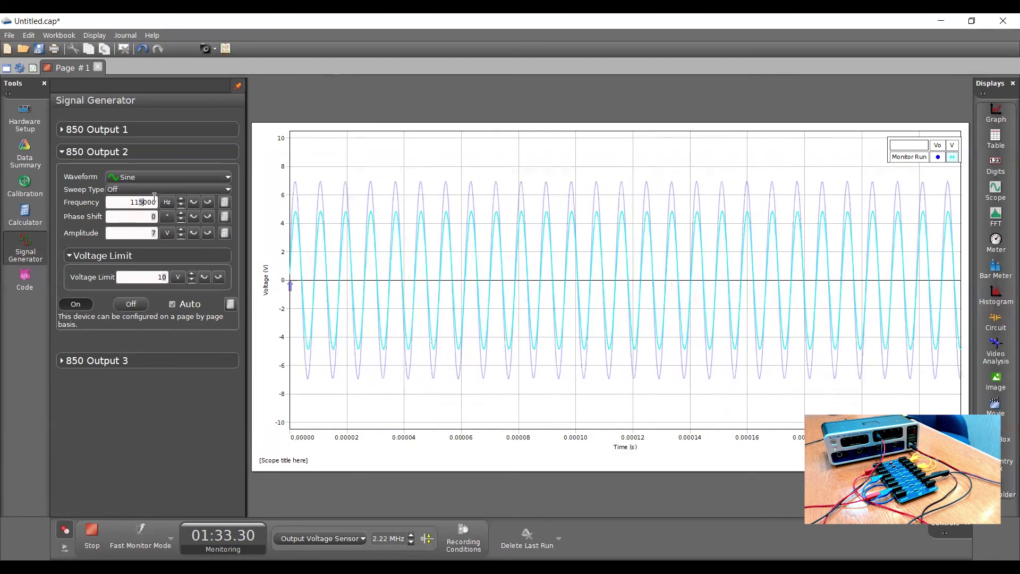
{"action": "key", "text": "Up"}
{"action": "key", "text": "Up"}
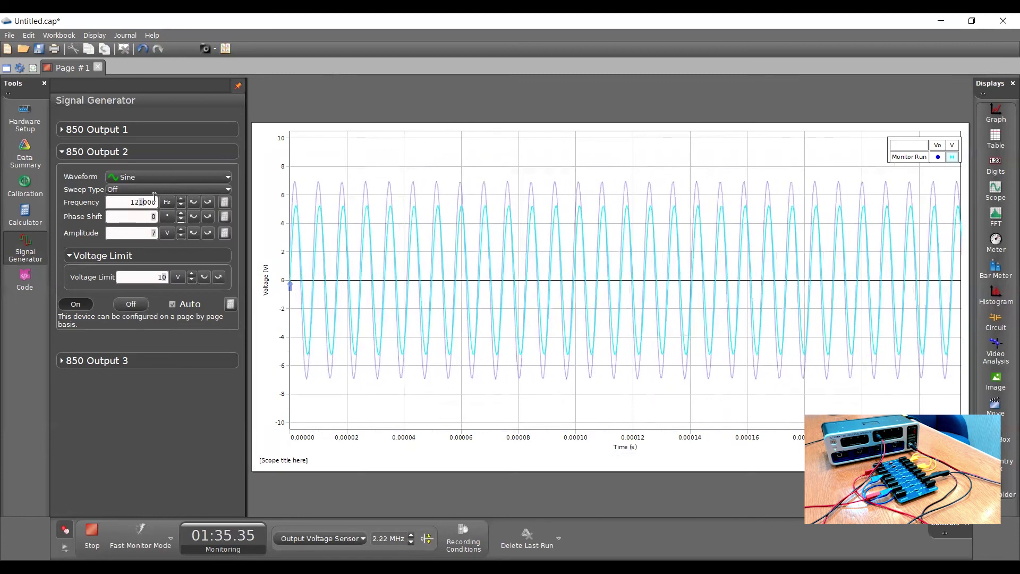
Stretch the scope's time axis to 0.000002 s divisions and raise the frequency of 850 Output 2 to 139000 Hz
{"action": "left_click_drag", "start_coordinate": [329, 441], "coordinate": [580, 446]}
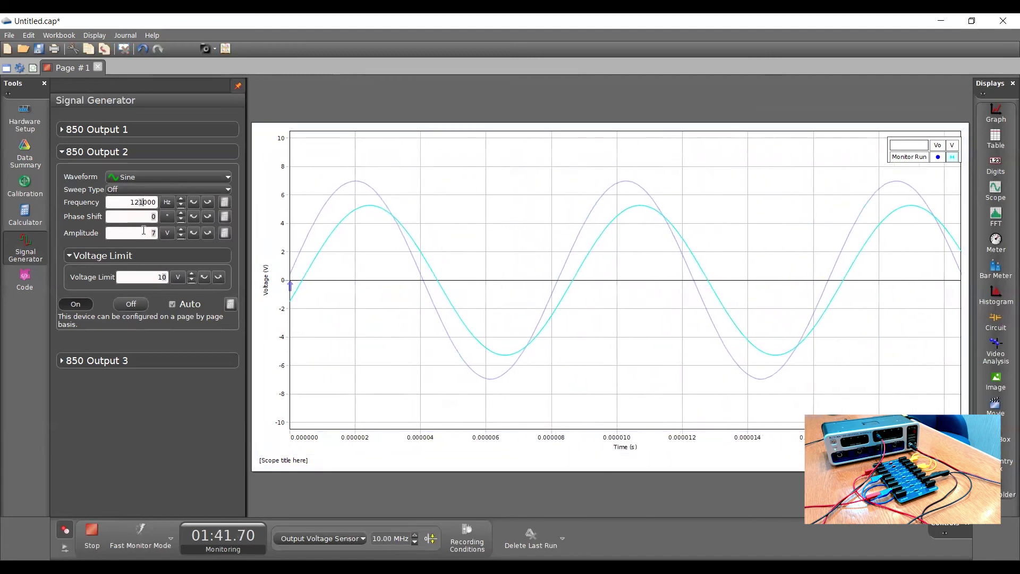
{"action": "key", "text": "Up"}
{"action": "key", "text": "Up"}
{"action": "key", "text": "Up"}
{"action": "key", "text": "Up"}
{"action": "key", "text": "Up"}
{"action": "key", "text": "Up"}
{"action": "key", "text": "Up"}
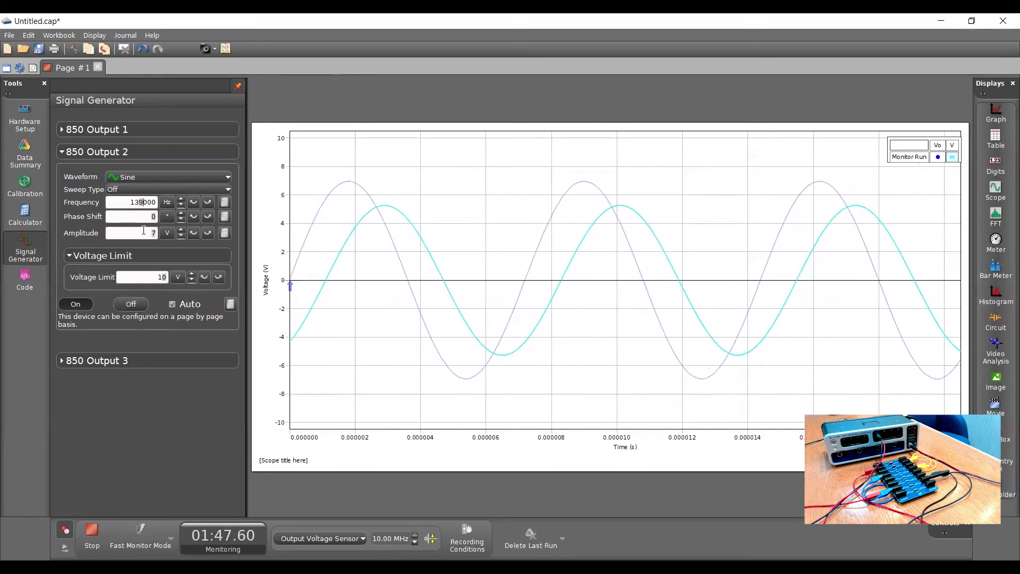
Lower the frequency of 850 Output 2 to 130000 Hz and compare the two voltage waves on the scope
{"action": "key", "text": "Down"}
{"action": "key", "text": "Down"}
{"action": "key", "text": "Down"}
{"action": "key", "text": "Down"}
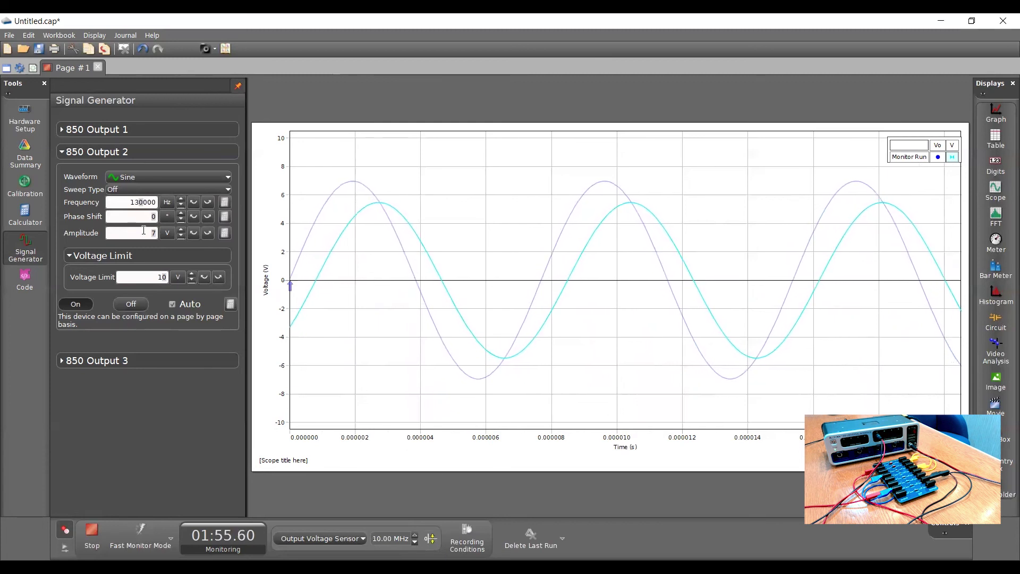
{"action": "mouse_move", "coordinate": [357, 228]}
{"action": "mouse_move", "coordinate": [467, 392]}
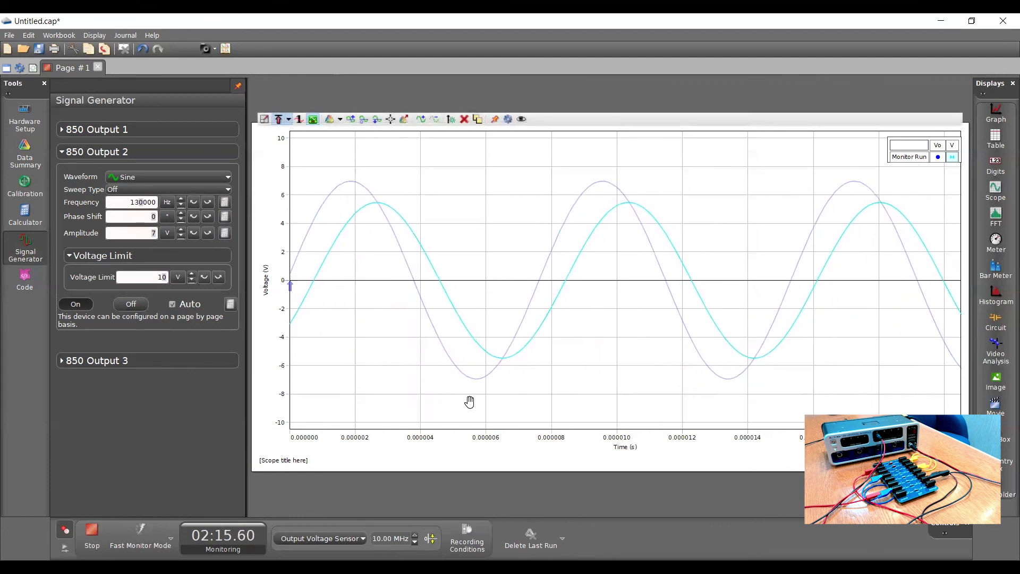